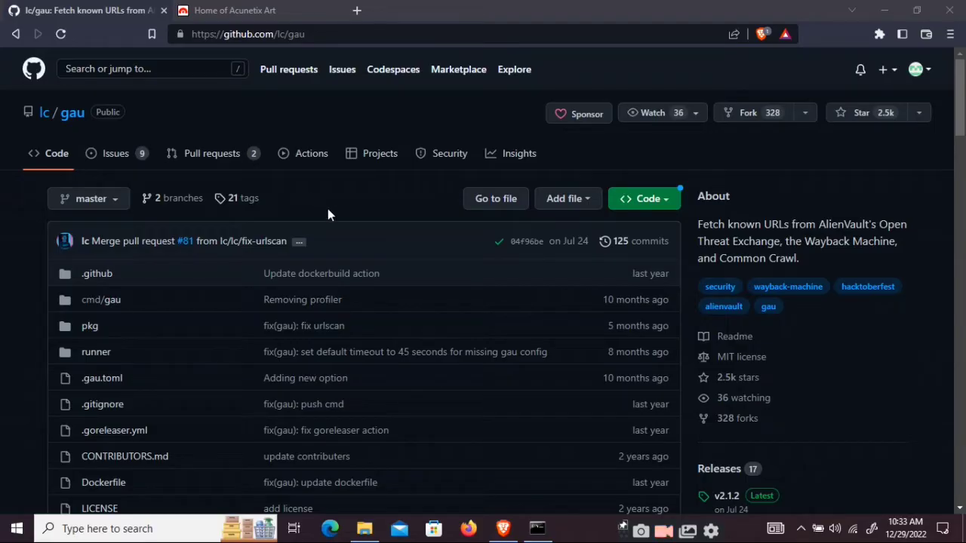
{"action": "scroll", "coordinate": [342, 246], "scroll_direction": "down", "scroll_amount": 6}
{"action": "scroll", "coordinate": [348, 249], "scroll_direction": "down", "scroll_amount": 2}
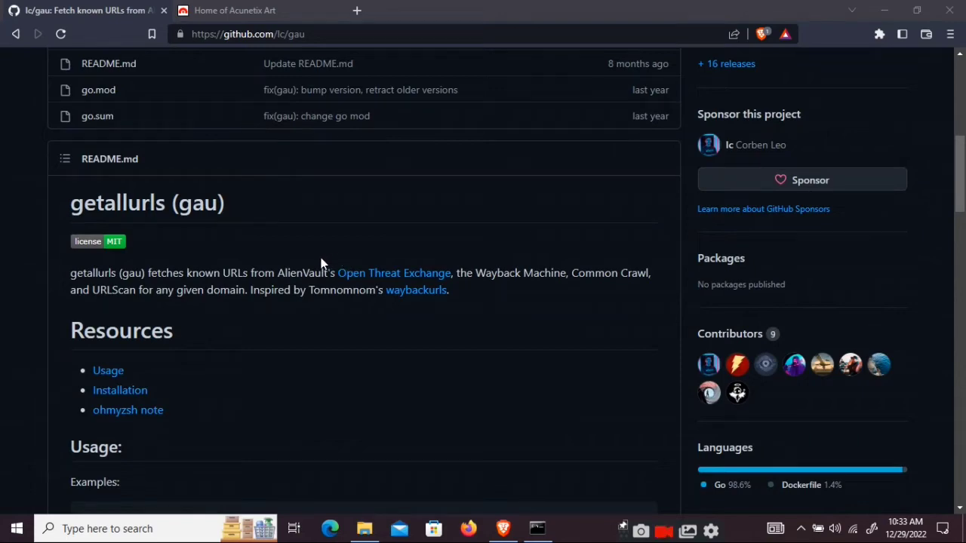
{"action": "scroll", "coordinate": [315, 261], "scroll_direction": "up", "scroll_amount": 8}
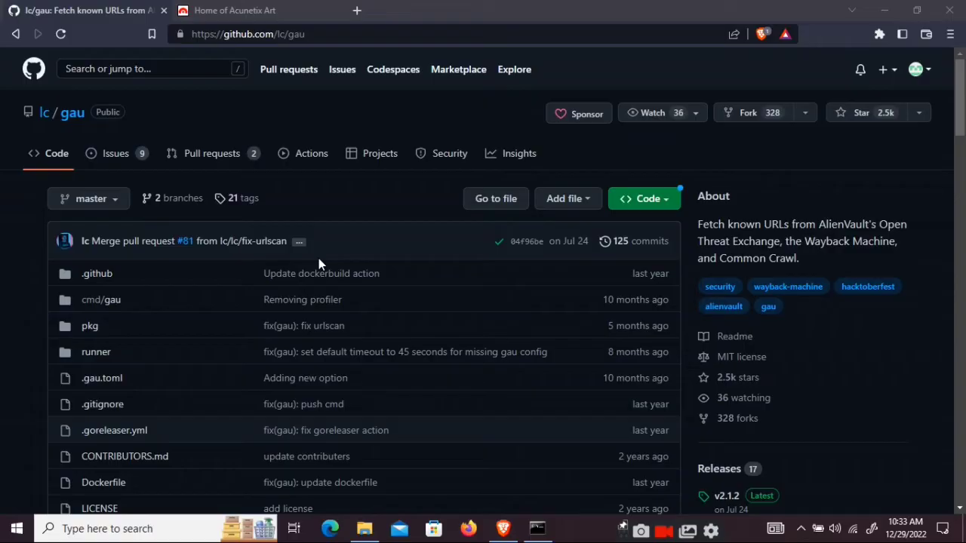
{"action": "scroll", "coordinate": [318, 258], "scroll_direction": "down", "scroll_amount": 3}
{"action": "scroll", "coordinate": [318, 258], "scroll_direction": "down", "scroll_amount": 6}
{"action": "scroll", "coordinate": [318, 258], "scroll_direction": "up", "scroll_amount": 3}
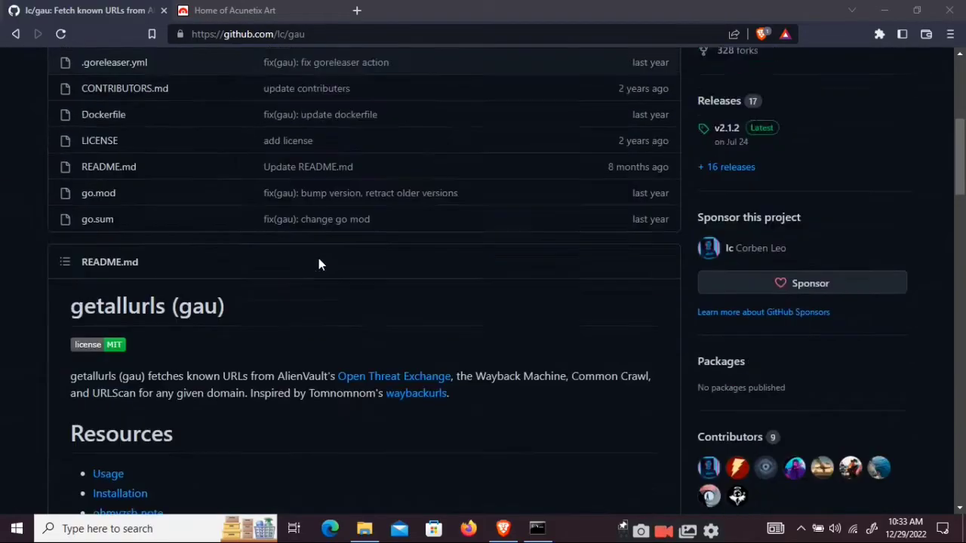
{"action": "scroll", "coordinate": [318, 258], "scroll_direction": "up", "scroll_amount": 6}
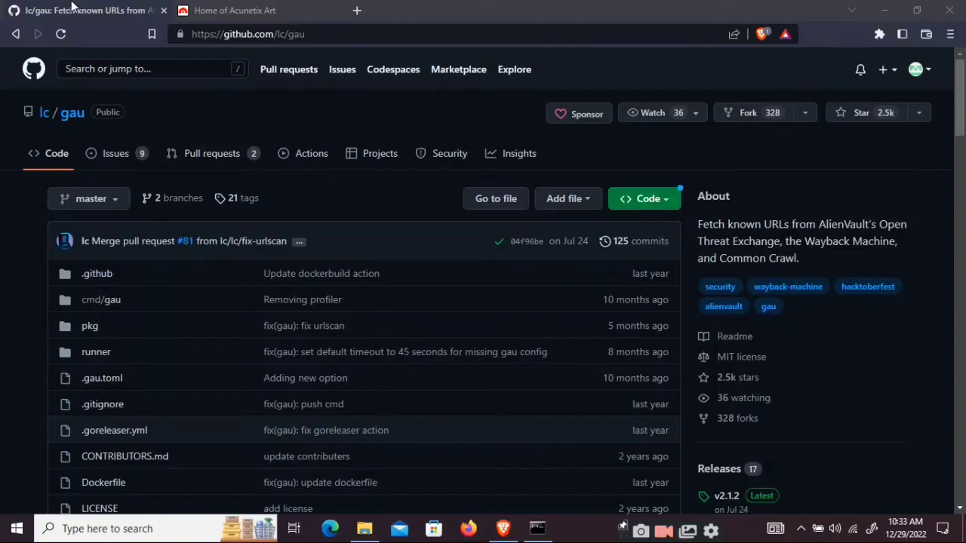
{"action": "scroll", "coordinate": [256, 255], "scroll_direction": "down", "scroll_amount": 8}
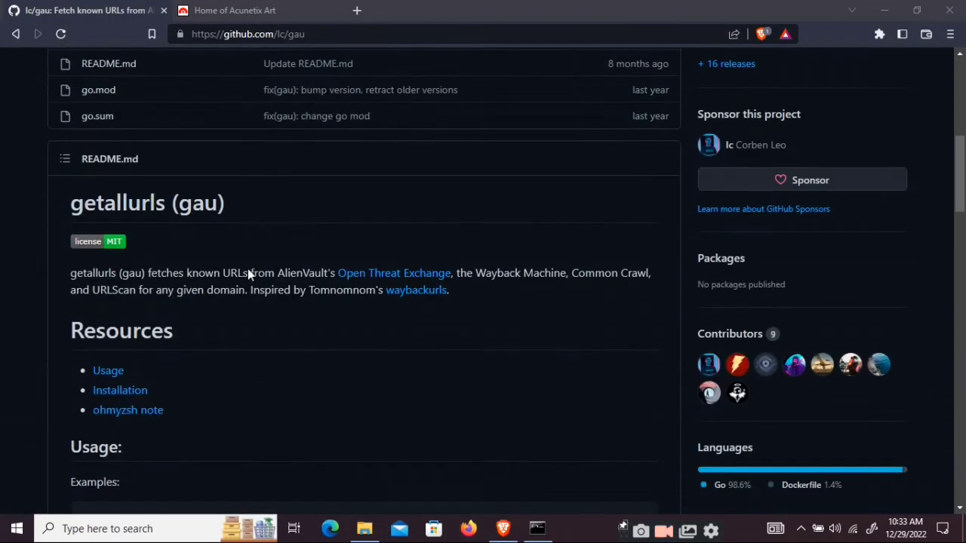
{"action": "scroll", "coordinate": [252, 298], "scroll_direction": "down", "scroll_amount": 10}
{"action": "scroll", "coordinate": [252, 298], "scroll_direction": "up", "scroll_amount": 2}
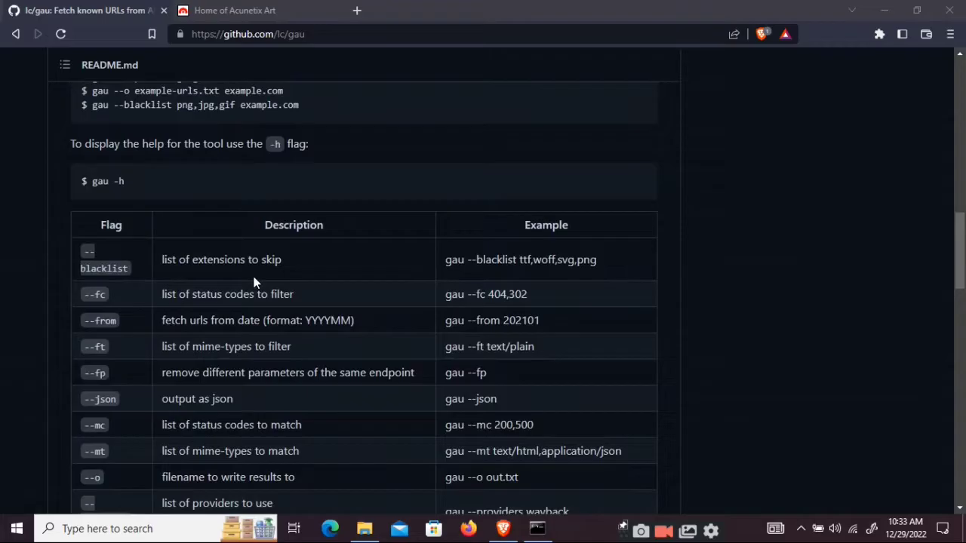
{"action": "scroll", "coordinate": [252, 298], "scroll_direction": "down", "scroll_amount": 8}
{"action": "scroll", "coordinate": [252, 279], "scroll_direction": "down", "scroll_amount": 6}
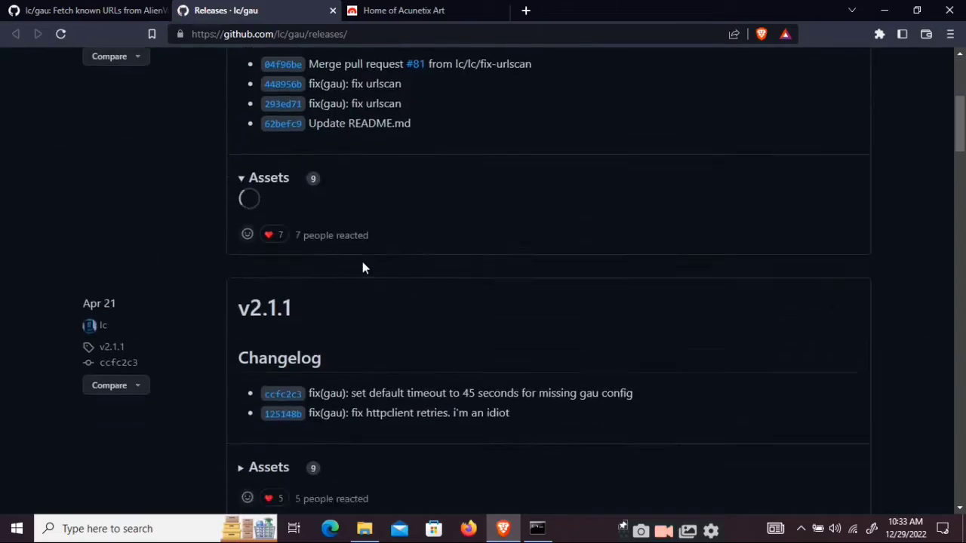
{"action": "scroll", "coordinate": [361, 258], "scroll_direction": "down", "scroll_amount": 5}
{"action": "scroll", "coordinate": [362, 262], "scroll_direction": "down", "scroll_amount": 8}
{"action": "scroll", "coordinate": [364, 282], "scroll_direction": "down", "scroll_amount": 5}
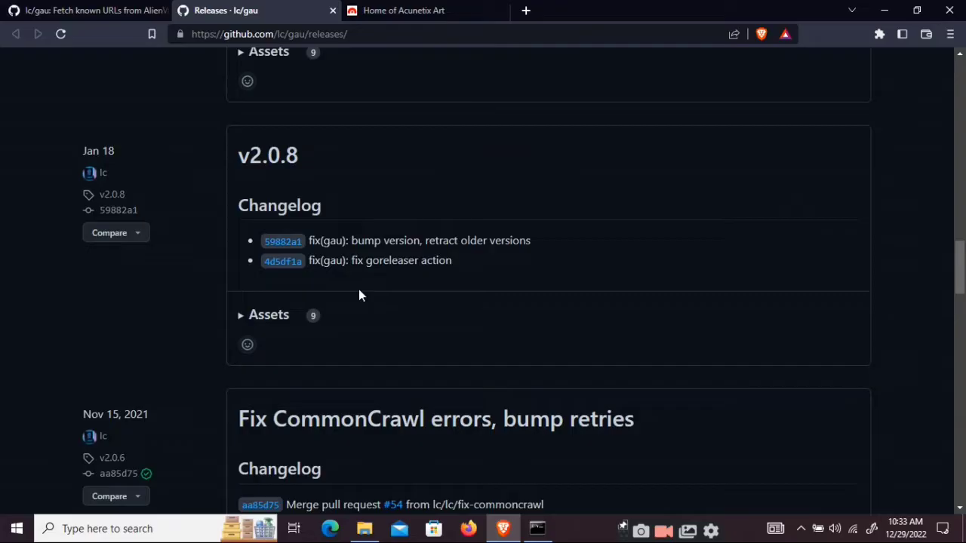
{"action": "scroll", "coordinate": [358, 289], "scroll_direction": "up", "scroll_amount": 6}
{"action": "scroll", "coordinate": [359, 289], "scroll_direction": "up", "scroll_amount": 5}
{"action": "scroll", "coordinate": [358, 289], "scroll_direction": "up", "scroll_amount": 3}
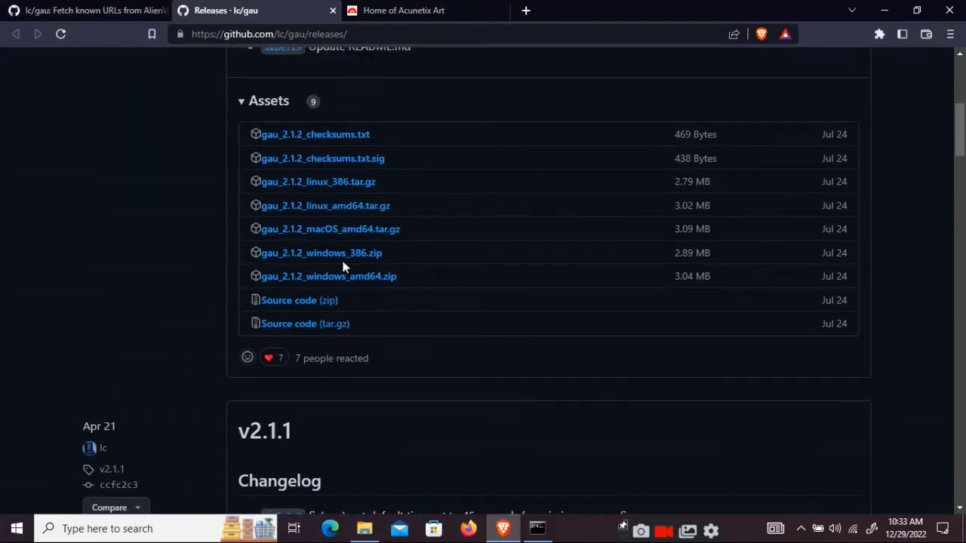
Copy the download link address of gau_2.1.2_linux_amd64.tar.gz from the release assets.
{"action": "right_click", "coordinate": [343, 205]}
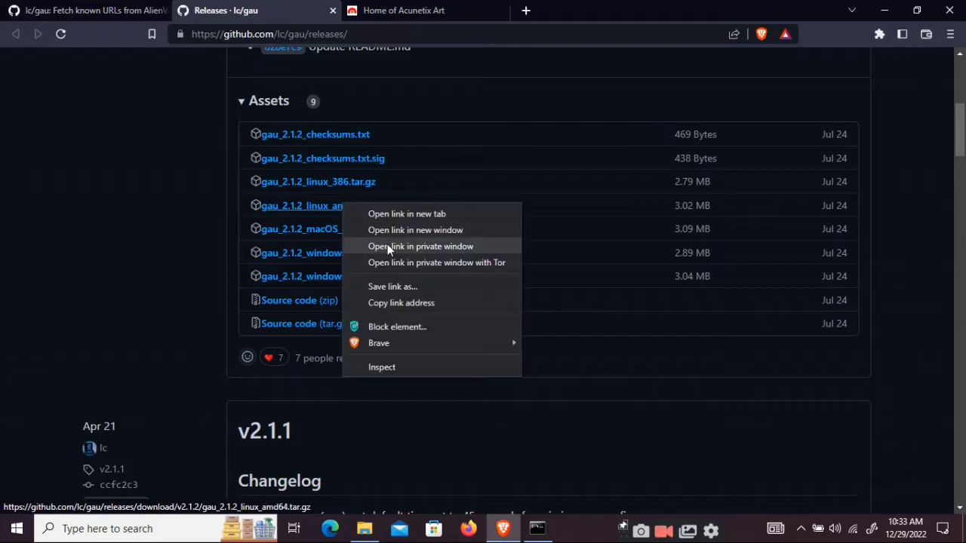
{"action": "left_click", "coordinate": [423, 302]}
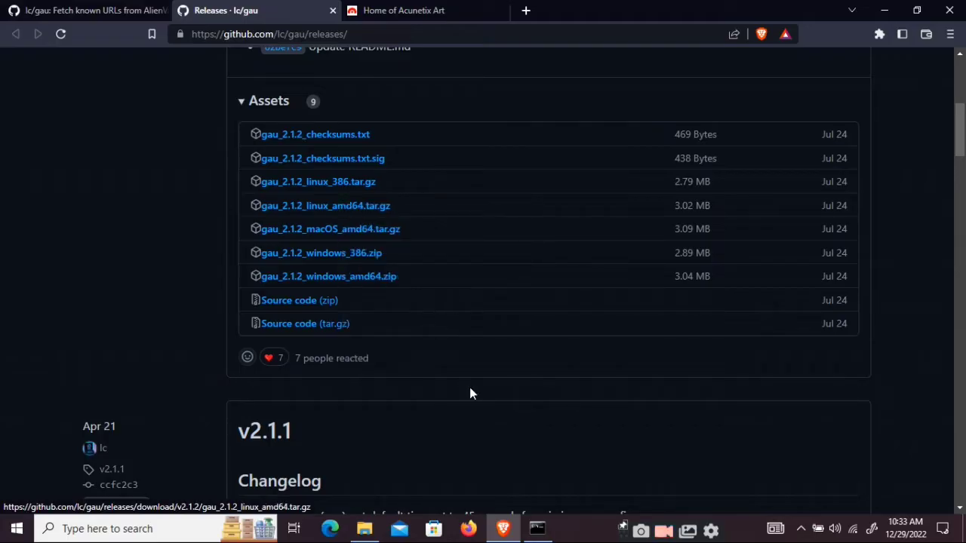
Download the gau 2.1.2 linux_amd64 archive with wget and list the home folder to confirm it.
{"action": "left_click", "coordinate": [537, 529]}
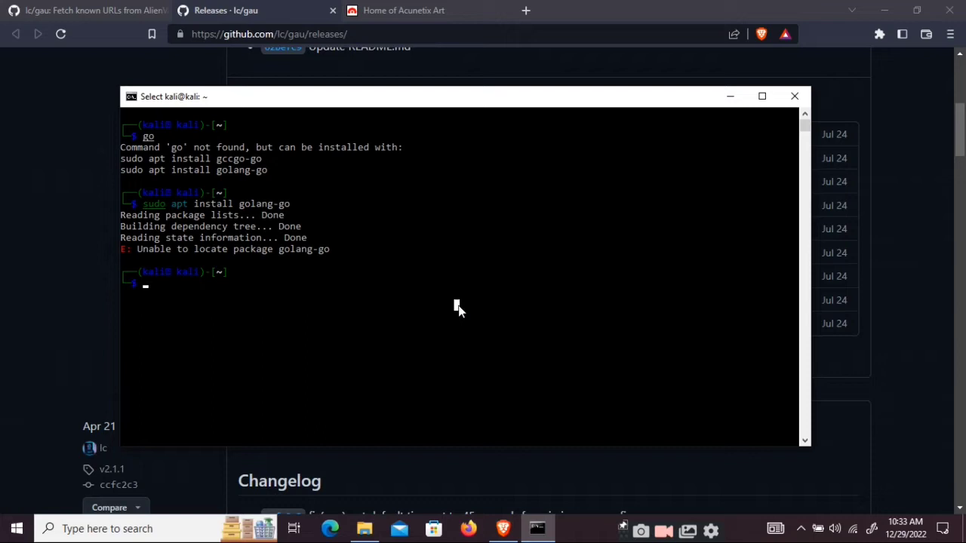
{"action": "type", "text": "clear"}
{"action": "key", "text": "Return"}
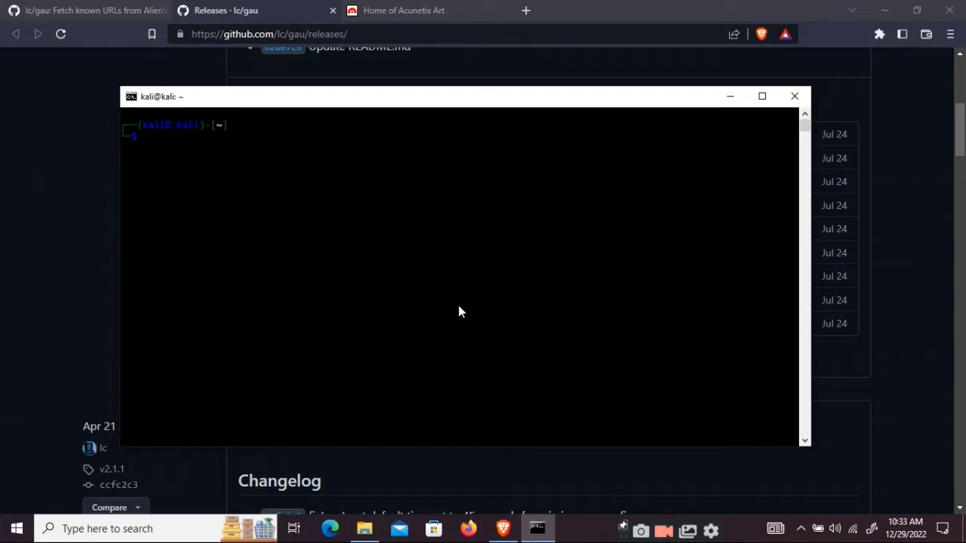
{"action": "type", "text": "wget"}
{"action": "key", "text": "ctrl+shift+v"}
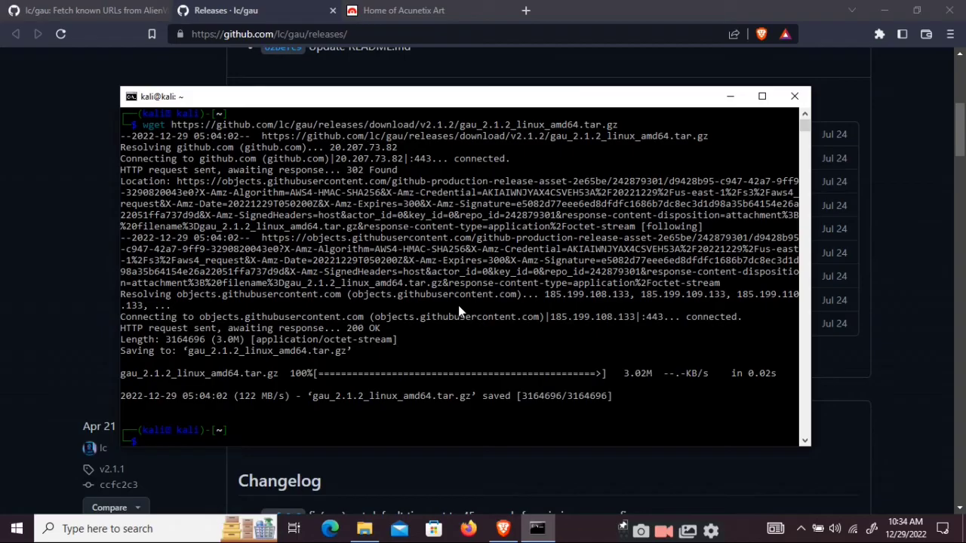
{"action": "type", "text": "ls"}
{"action": "key", "text": "Return"}
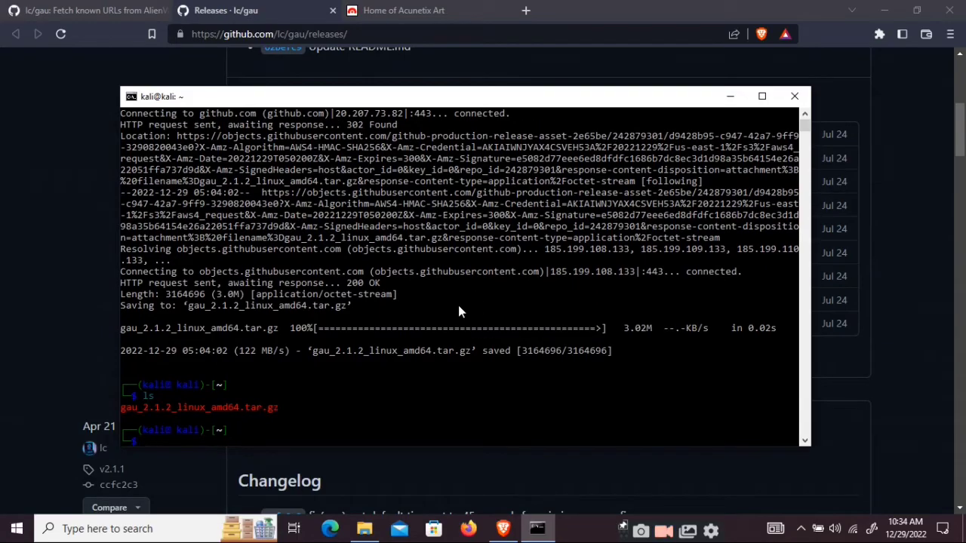
Copy 'tar xvf gau_2.0.6_linux_amd64.tar.gz' from the gau README.
{"action": "left_click", "coordinate": [83, 9]}
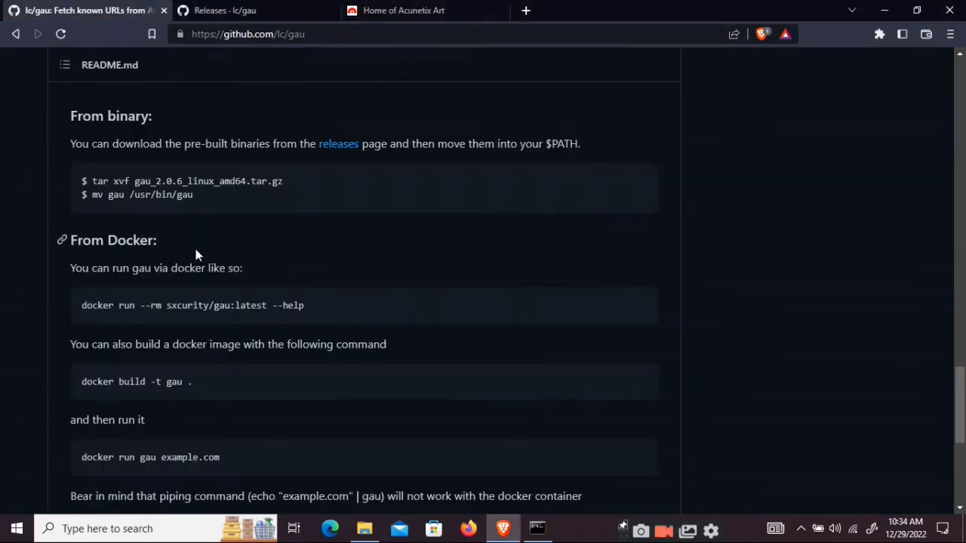
{"action": "triple_click", "coordinate": [190, 180]}
{"action": "key", "text": "ctrl+c"}
{"action": "left_click", "coordinate": [413, 197]}
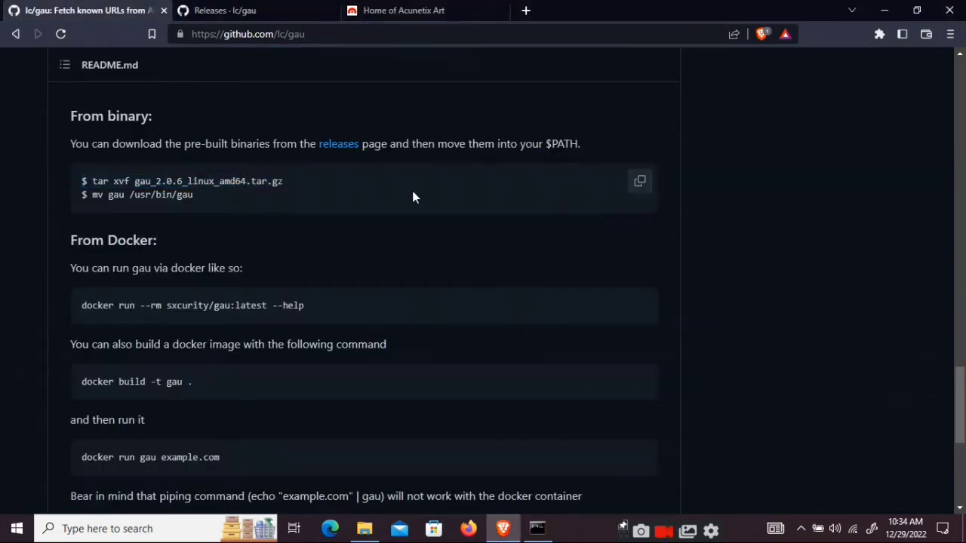
{"action": "left_click_drag", "start_coordinate": [283, 181], "coordinate": [93, 181]}
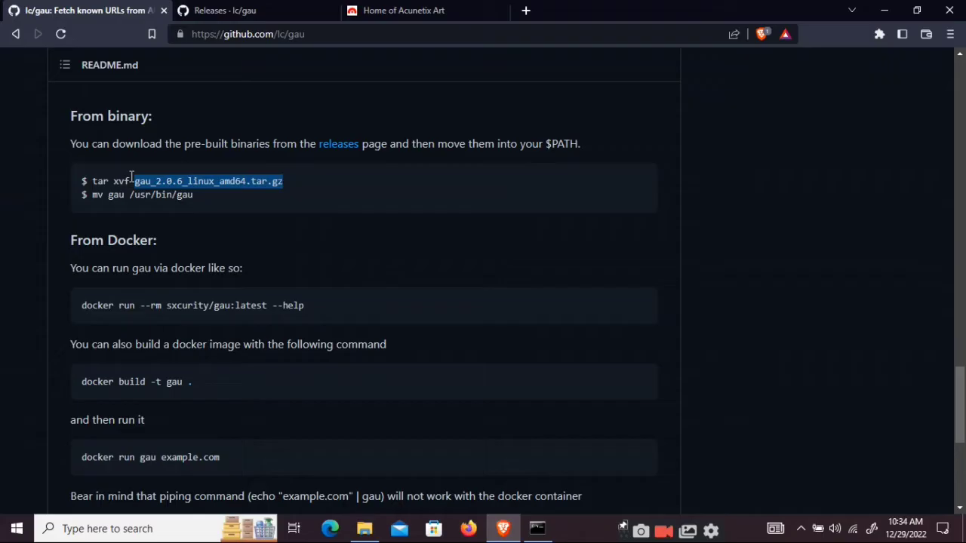
{"action": "right_click", "coordinate": [93, 181]}
{"action": "left_click", "coordinate": [120, 192]}
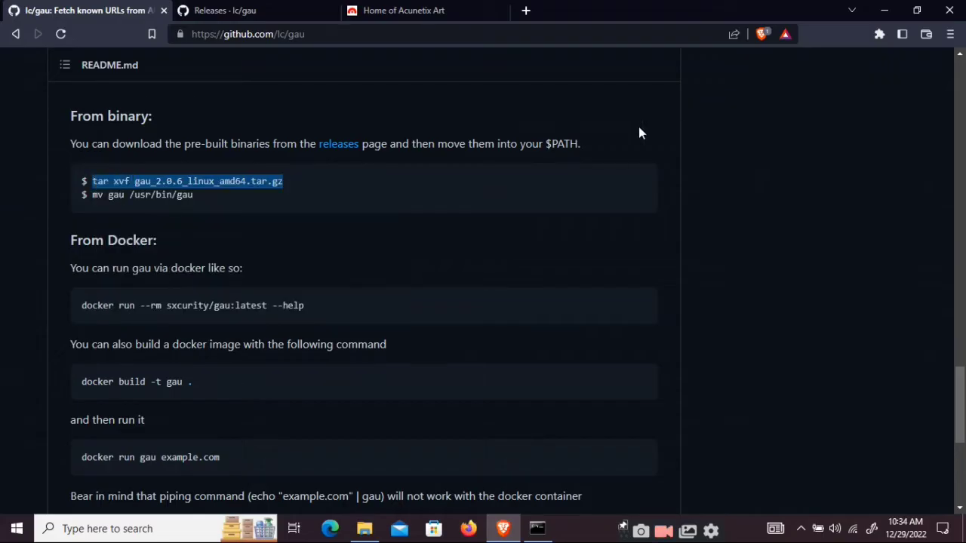
Run the pasted tar command in the terminal, which fails with 'No such file'.
{"action": "left_click", "coordinate": [538, 528]}
{"action": "key", "text": "ctrl+shift+v"}
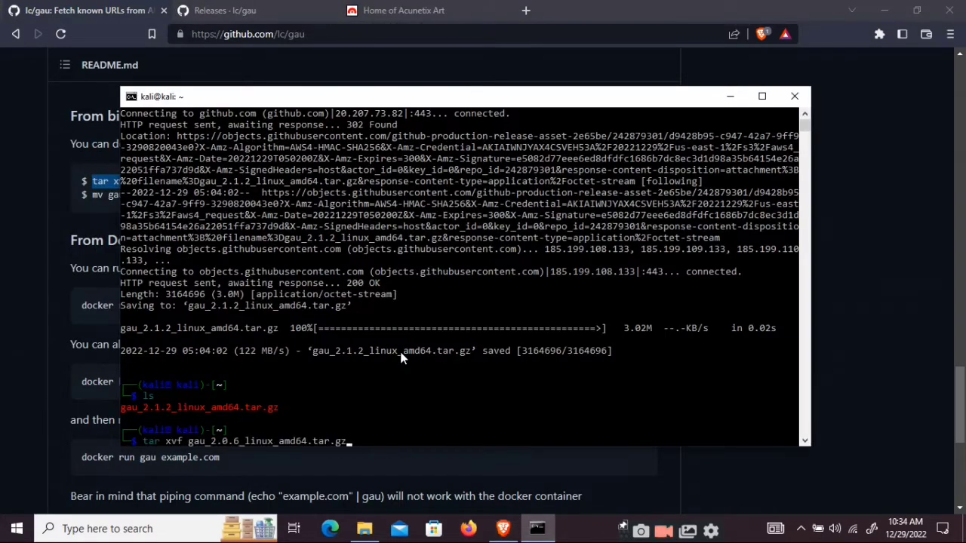
{"action": "key", "text": "Return"}
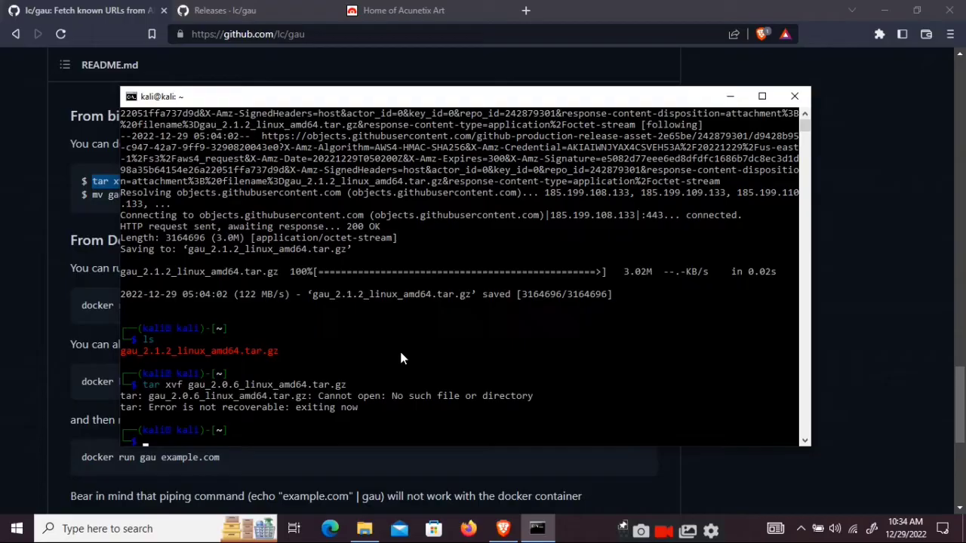
{"action": "type", "text": "sudo su"}
Switch to a root shell, clear the screen and list the home directory files.
{"action": "key", "text": "Return"}
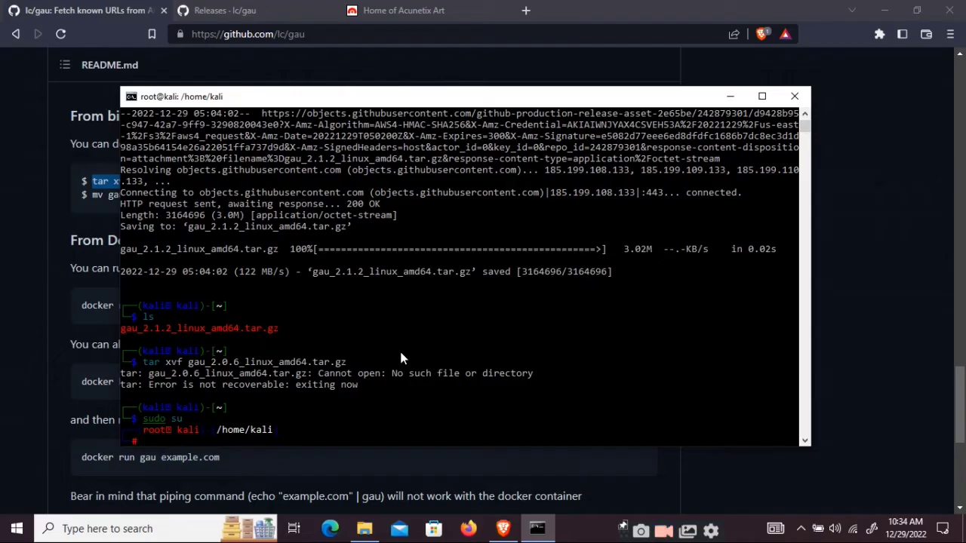
{"action": "key", "text": "ctrl+l"}
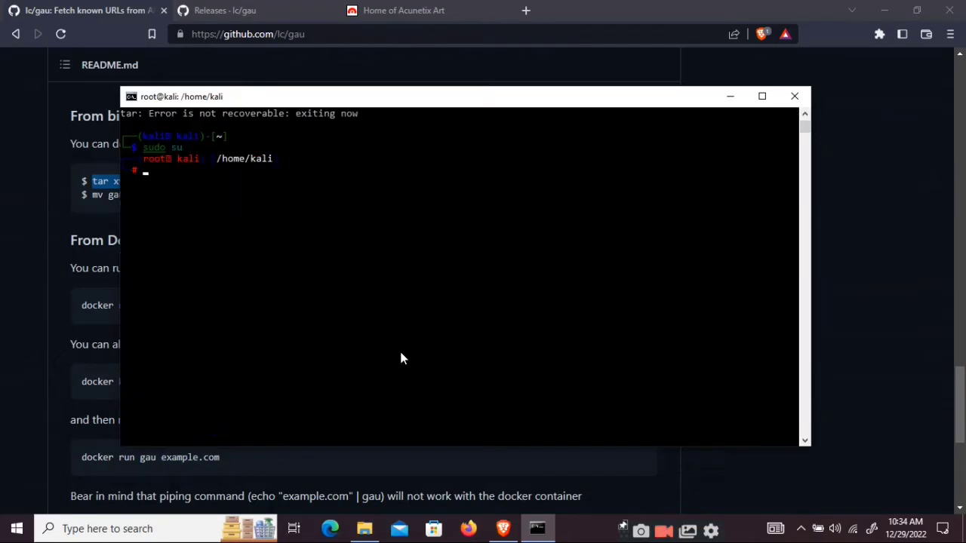
{"action": "type", "text": "clear"}
{"action": "key", "text": "Return"}
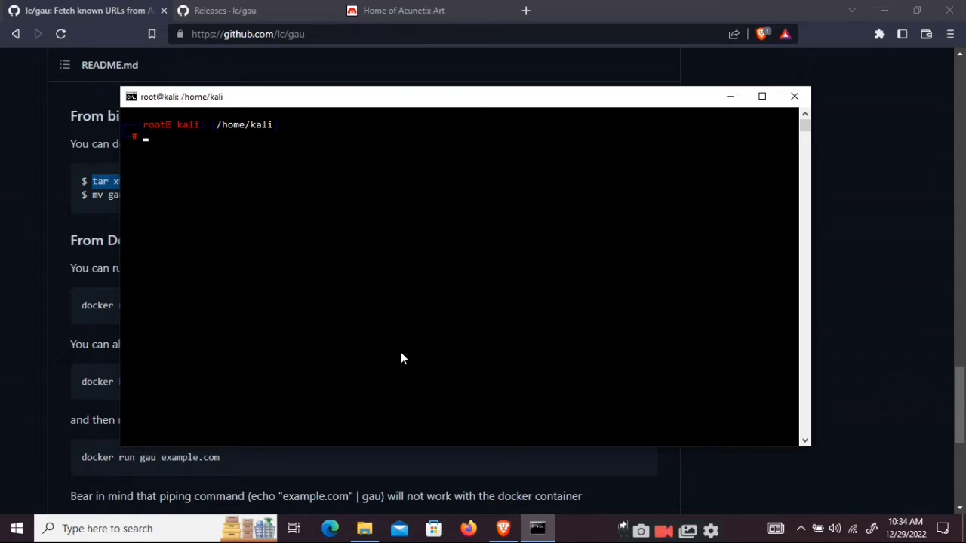
{"action": "type", "text": "ls"}
{"action": "key", "text": "Return"}
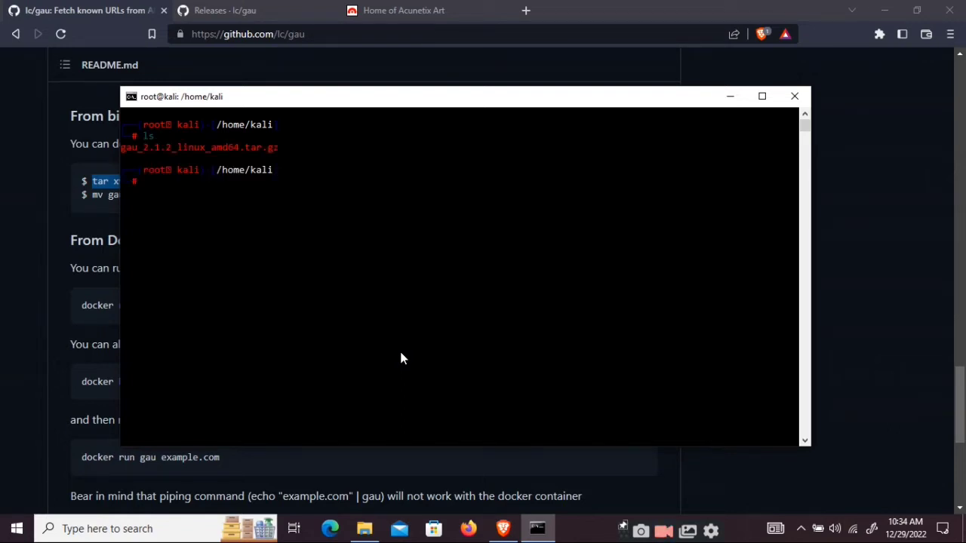
{"action": "type", "text": "tar"}
{"action": "left_click_drag", "start_coordinate": [389, 98], "coordinate": [541, 98]}
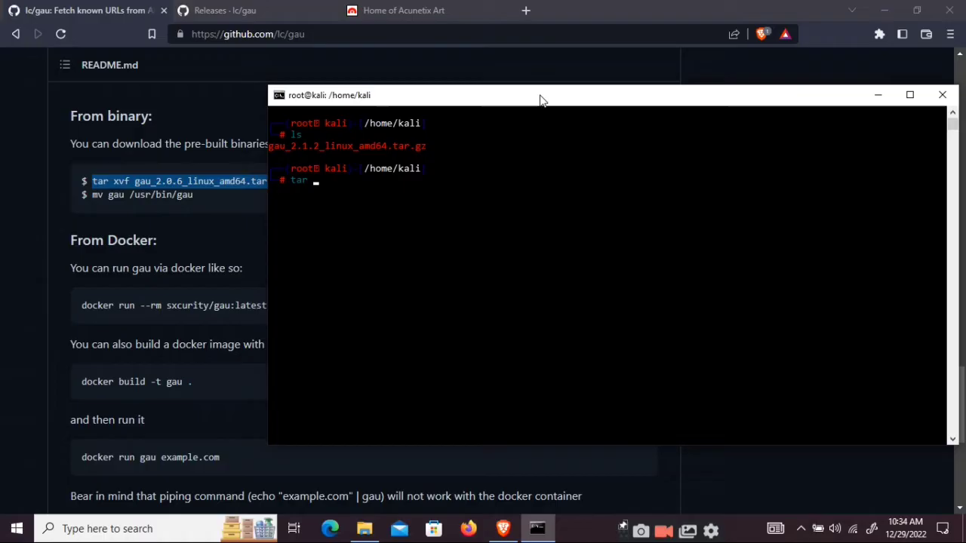
{"action": "type", "text": "xvf "}
{"action": "type", "text": "gau"}
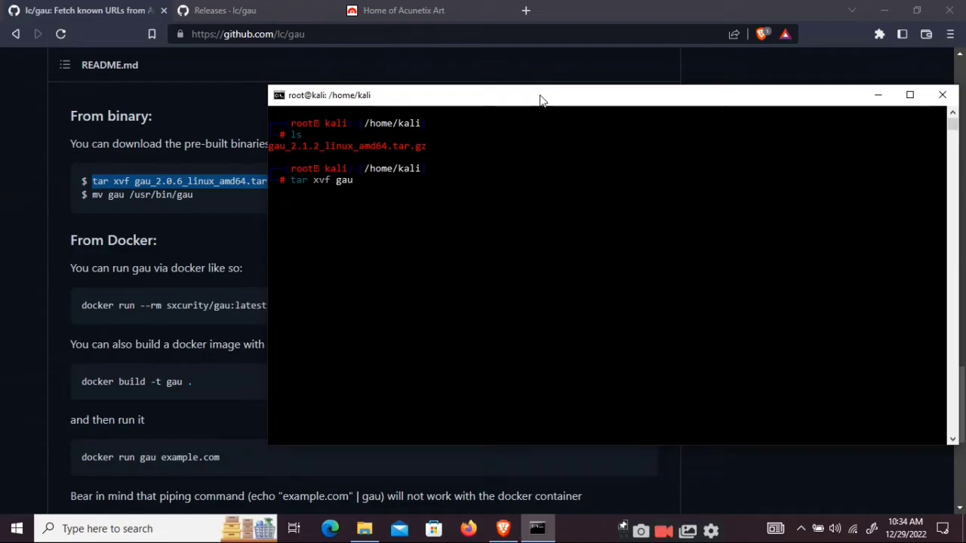
Extract gau_2.1.2_linux_amd64.tar.gz with tar xvf, producing LICENSE, README.md and gau.
{"action": "left_click", "coordinate": [423, 146]}
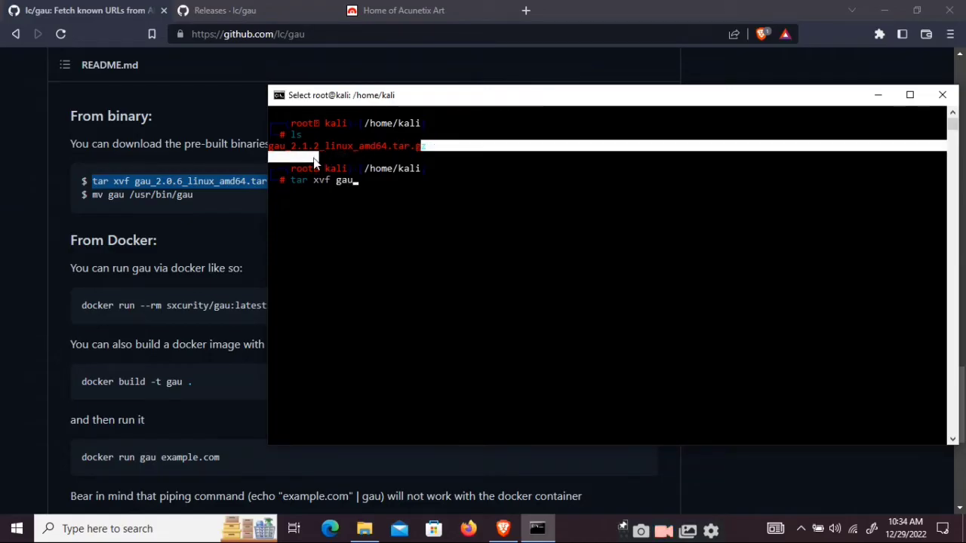
{"action": "left_click_drag", "start_coordinate": [423, 146], "coordinate": [272, 146]}
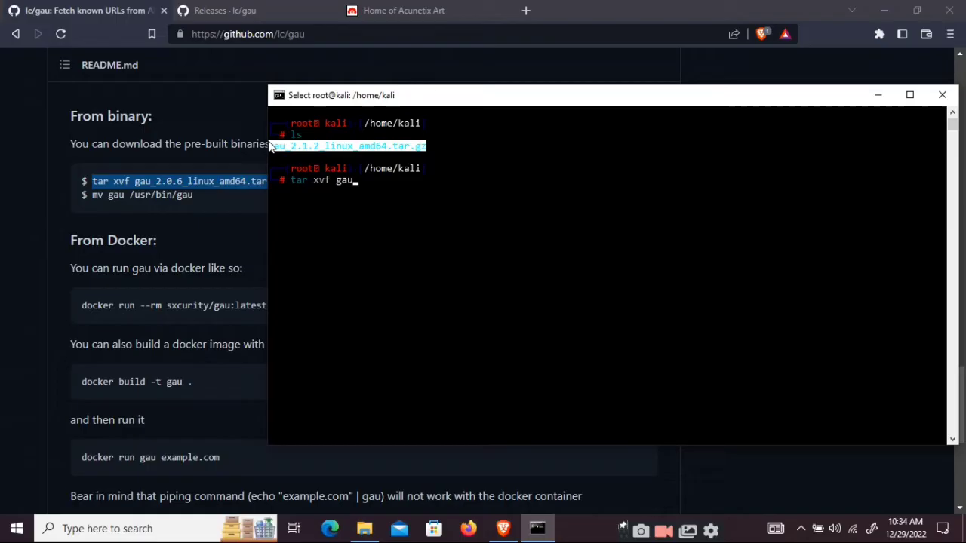
{"action": "right_click", "coordinate": [282, 151]}
{"action": "key", "text": "BackSpace"}
{"action": "key", "text": "BackSpace"}
{"action": "key", "text": "BackSpace"}
{"action": "key", "text": "BackSpace"}
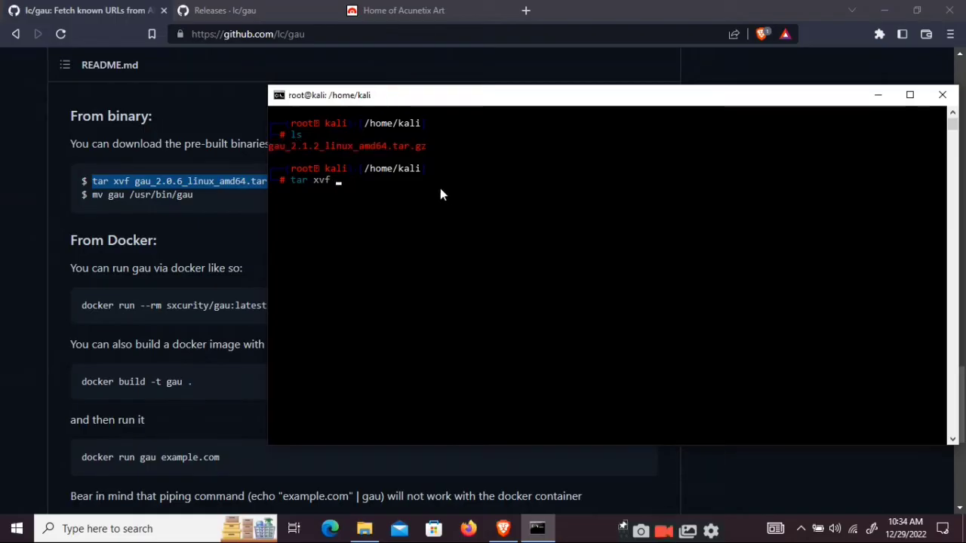
{"action": "right_click", "coordinate": [440, 188]}
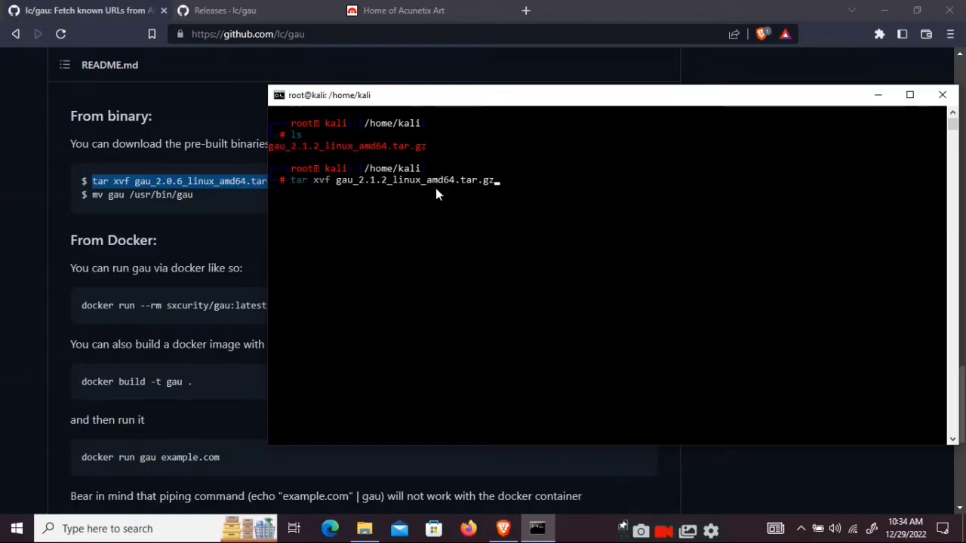
{"action": "key", "text": "Return"}
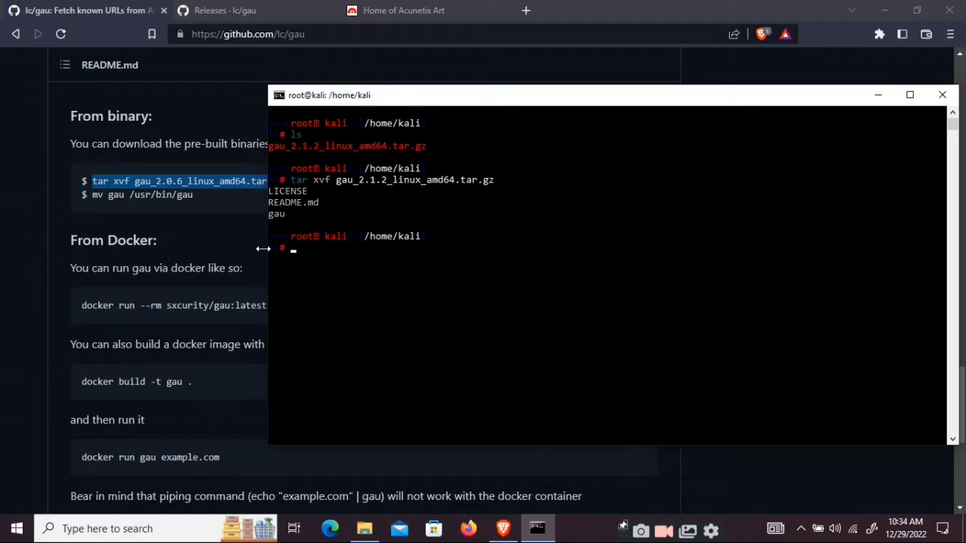
Install gau system-wide by running the README's 'mv gau /usr/bin/gau'.
{"action": "left_click", "coordinate": [192, 202]}
{"action": "left_click_drag", "start_coordinate": [195, 194], "coordinate": [91, 195]}
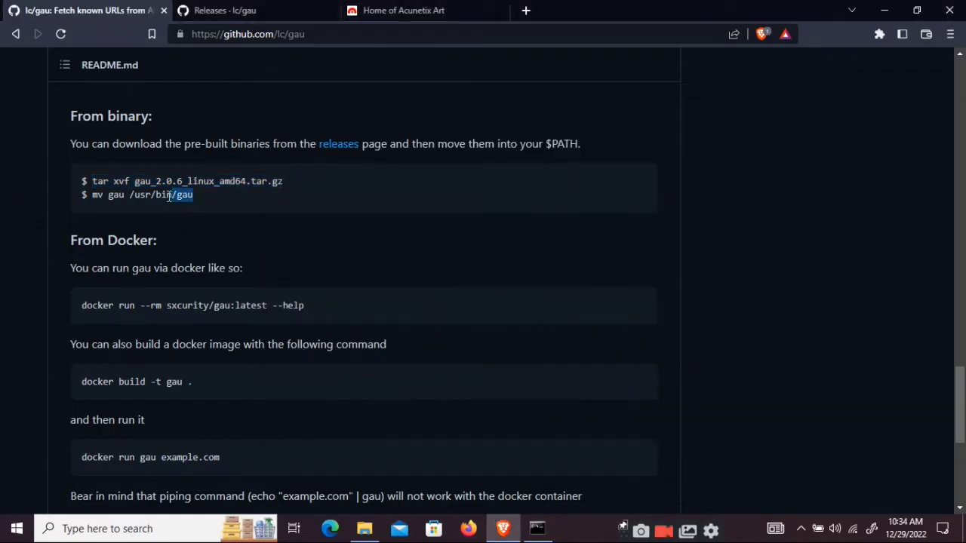
{"action": "right_click", "coordinate": [97, 195]}
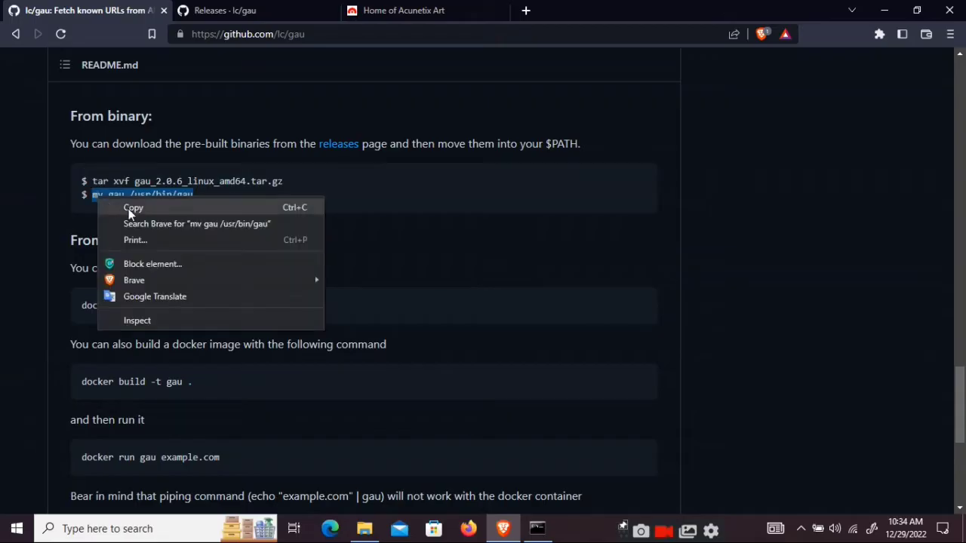
{"action": "left_click", "coordinate": [129, 207]}
{"action": "left_click", "coordinate": [538, 528]}
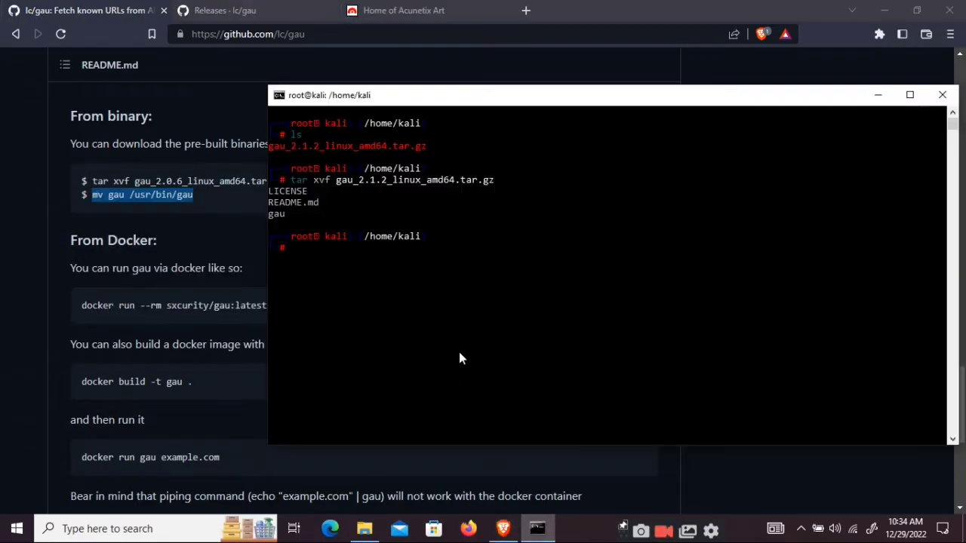
{"action": "key", "text": "ctrl+shift+v"}
{"action": "key", "text": "Return"}
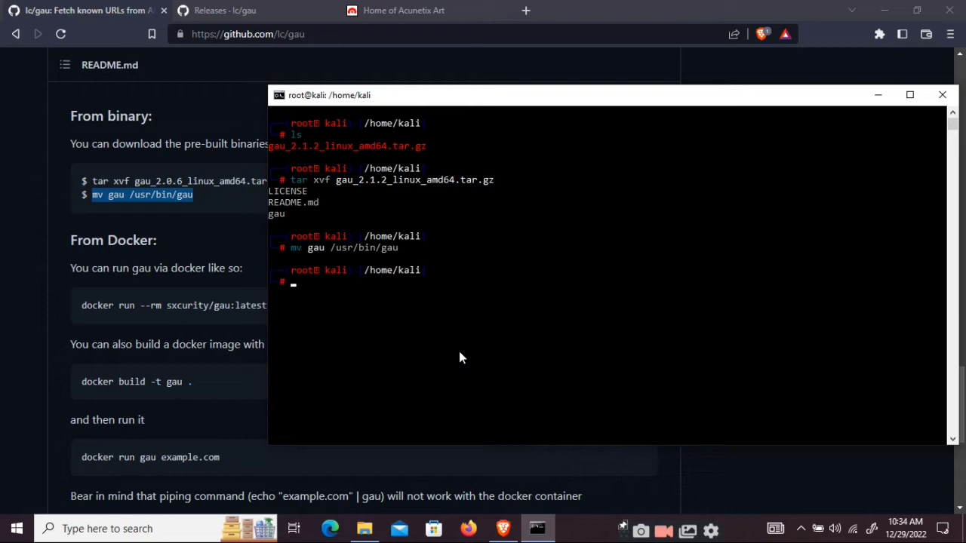
{"action": "type", "text": "gau"}
{"action": "type", "text": " -h"}
Show gau's usage help with gau -h, then clear the terminal.
{"action": "key", "text": "Return"}
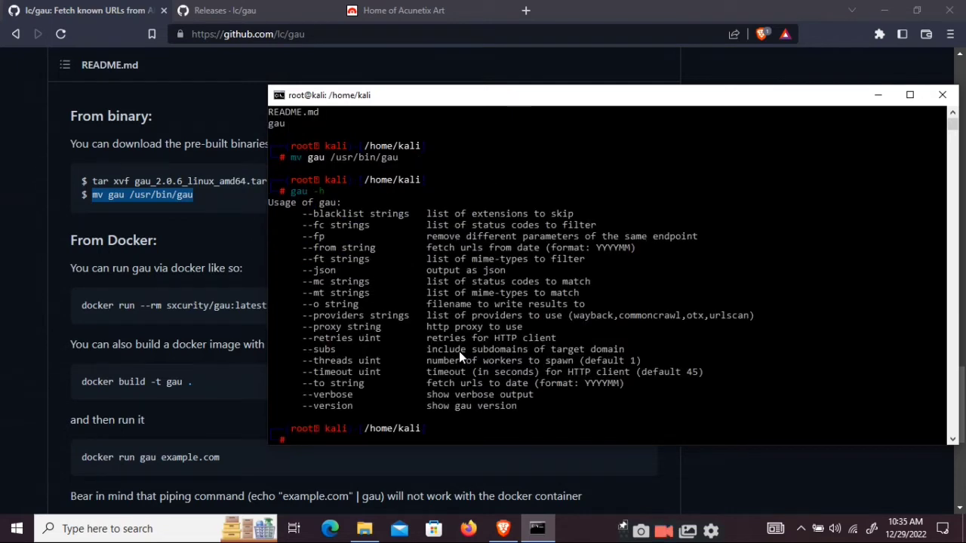
{"action": "type", "text": "clear"}
{"action": "key", "text": "Return"}
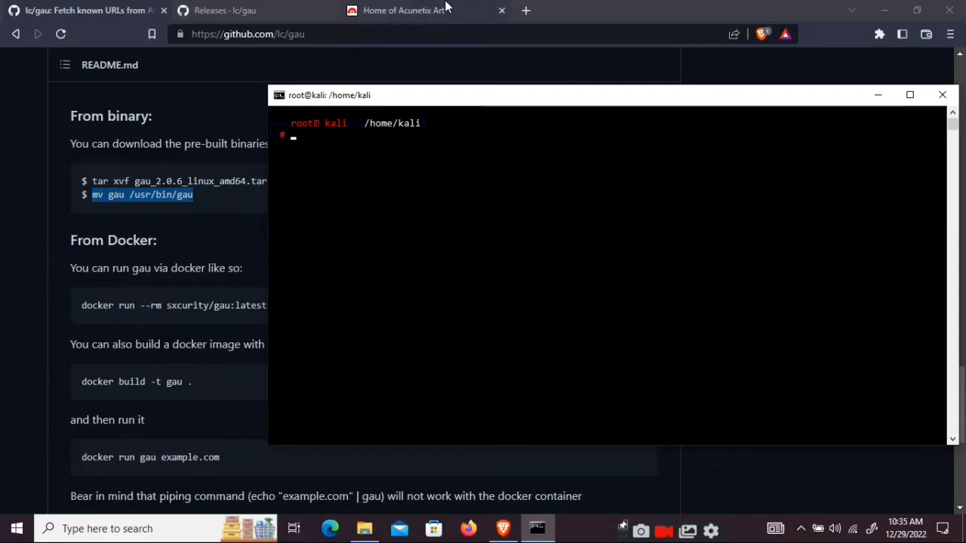
Copy the testphp.vulnweb.com address from the Acunetix test site tab.
{"action": "left_click", "coordinate": [423, 9]}
{"action": "left_click", "coordinate": [431, 33]}
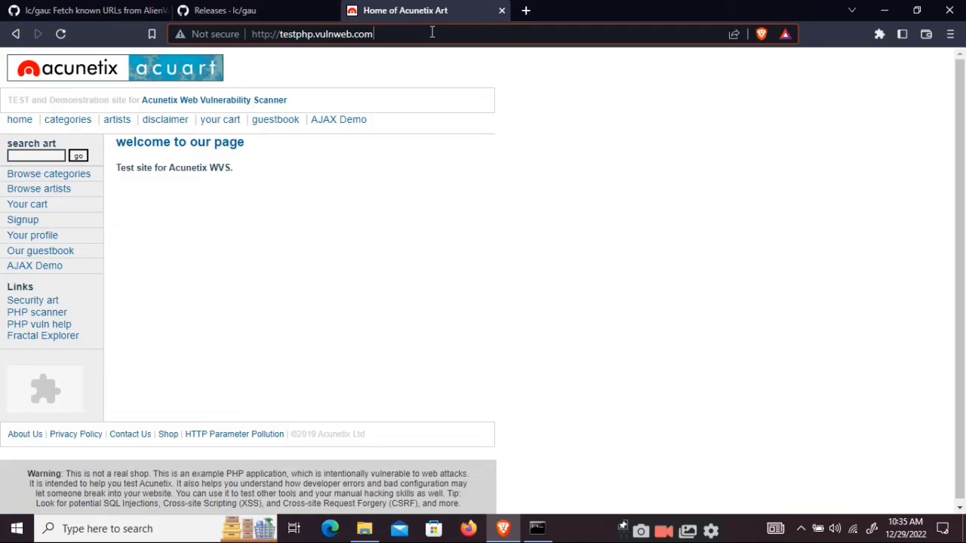
{"action": "left_click_drag", "start_coordinate": [373, 33], "coordinate": [249, 33]}
{"action": "right_click", "coordinate": [432, 33]}
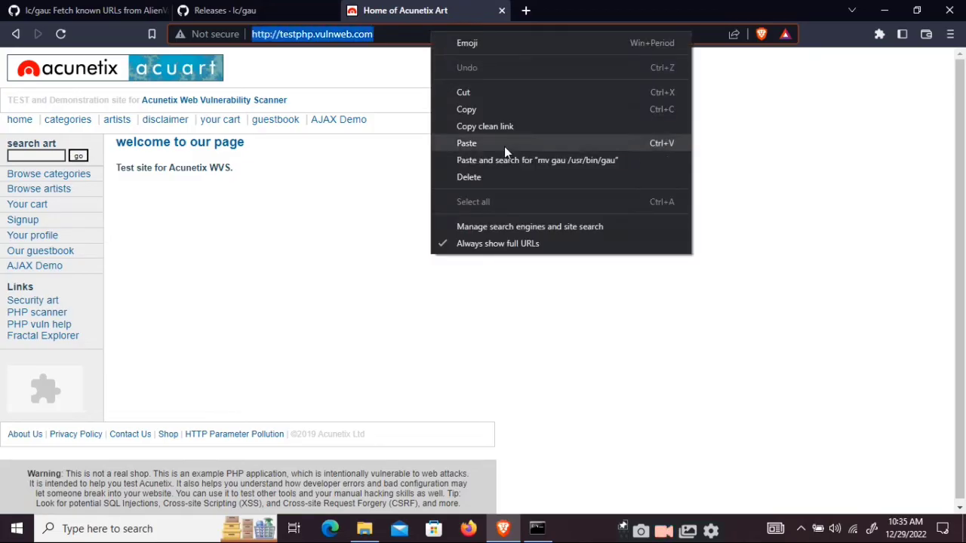
{"action": "left_click", "coordinate": [466, 109]}
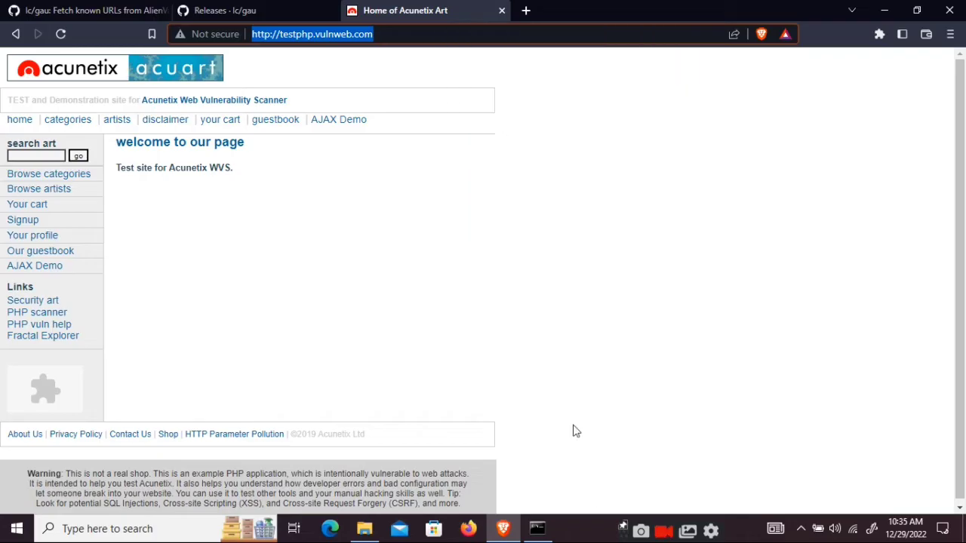
{"action": "left_click", "coordinate": [537, 529]}
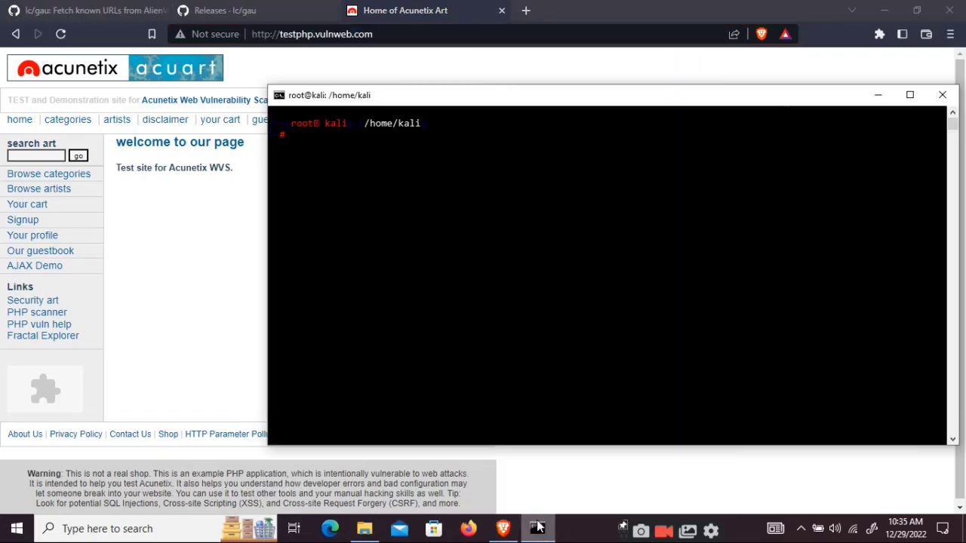
{"action": "left_click", "coordinate": [473, 257]}
{"action": "type", "text": "gau "}
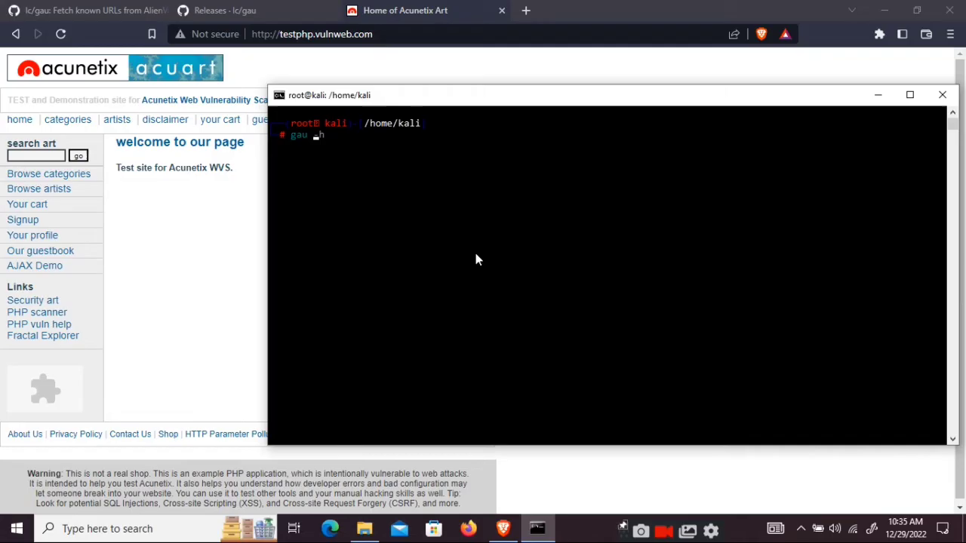
{"action": "type", "text": "--o "}
{"action": "type", "text": "output"}
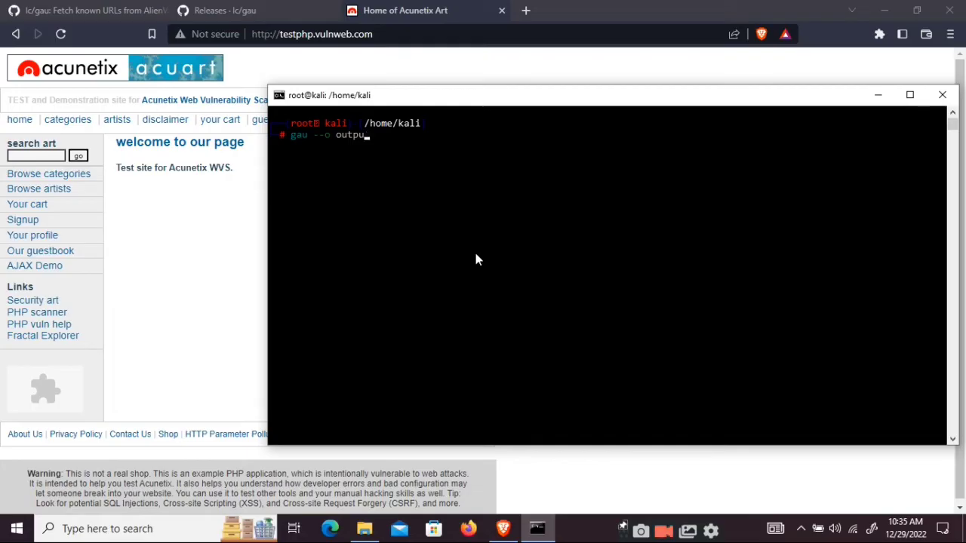
{"action": "key", "text": "BackSpace"}
{"action": "key", "text": "BackSpace"}
{"action": "key", "text": "BackSpace"}
{"action": "key", "text": "BackSpace"}
{"action": "type", "text": "urls.txt"}
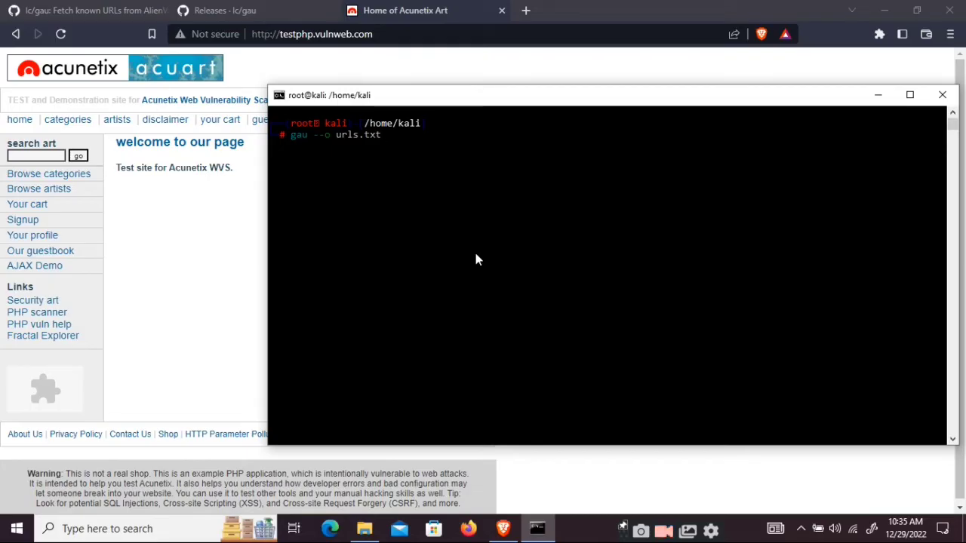
{"action": "type", "text": " http://testphp.vulnweb.com/"}
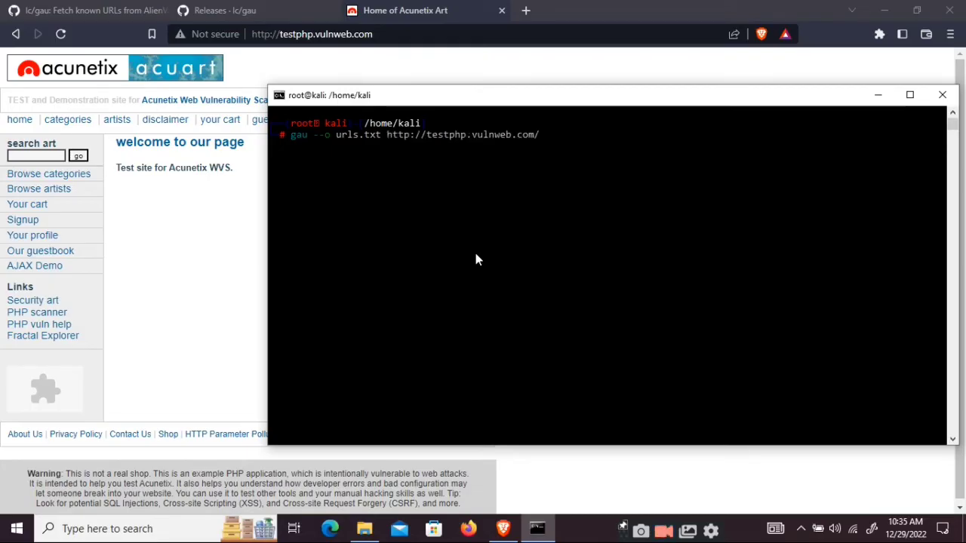
{"action": "key", "text": "Return"}
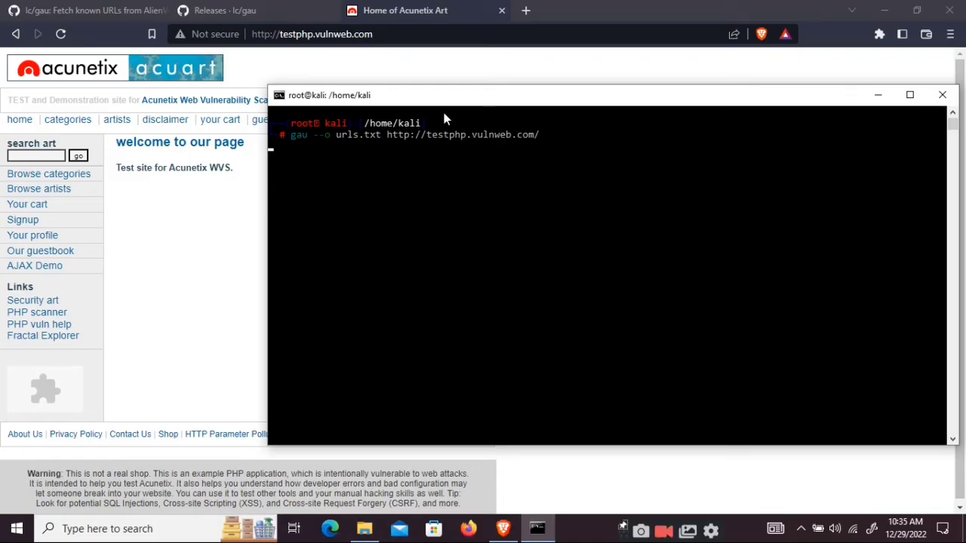
{"action": "left_click_drag", "start_coordinate": [446, 98], "coordinate": [438, 71]}
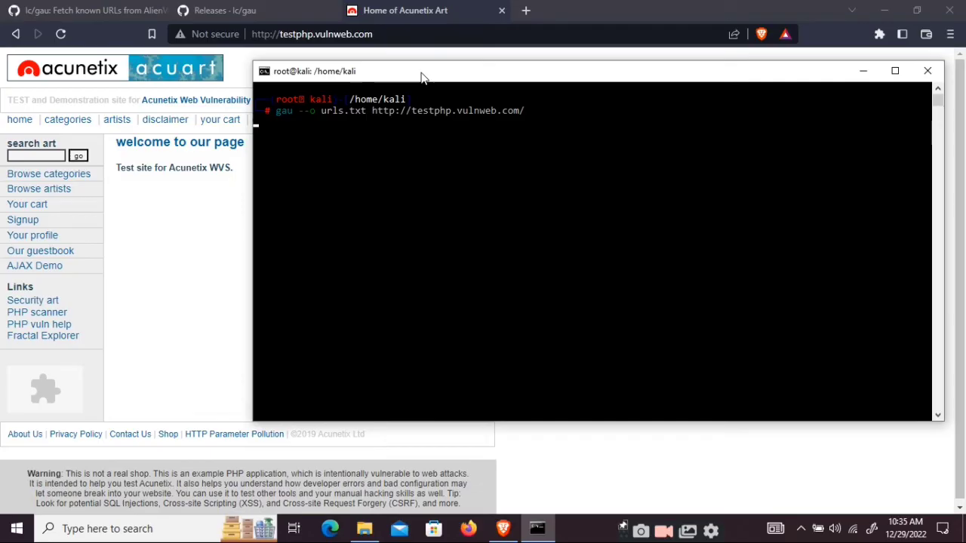
{"action": "left_click_drag", "start_coordinate": [437, 72], "coordinate": [399, 80]}
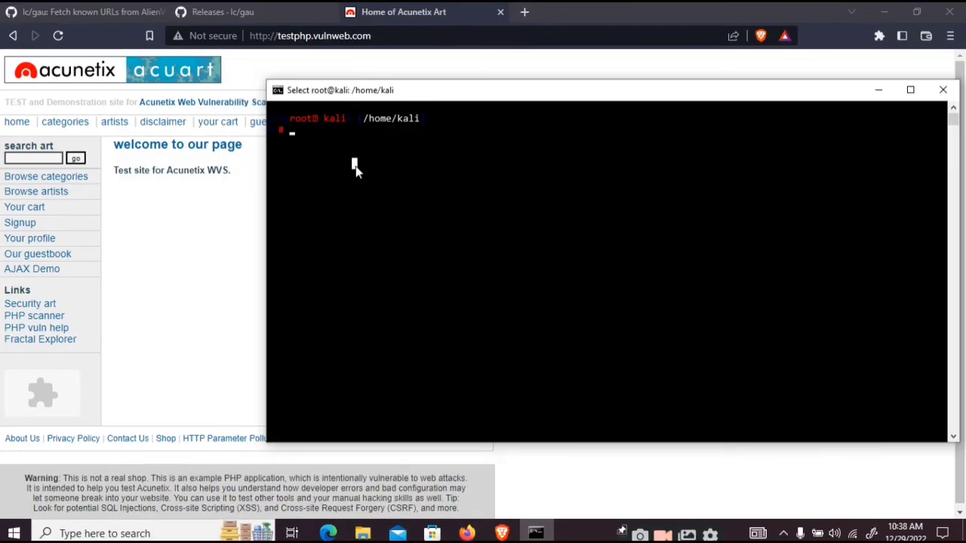
{"action": "type", "text": "cat url"}
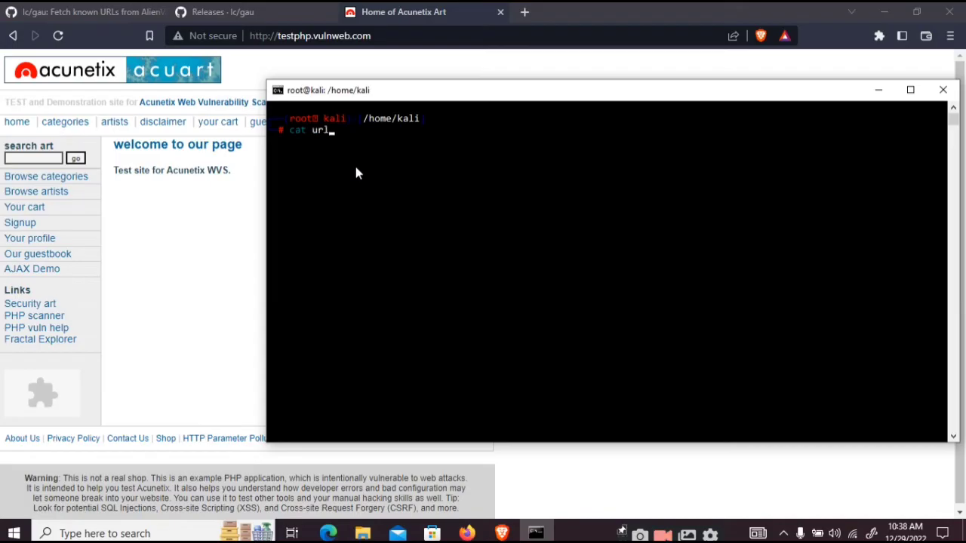
{"action": "type", "text": "s.txt"}
{"action": "key", "text": "Return"}
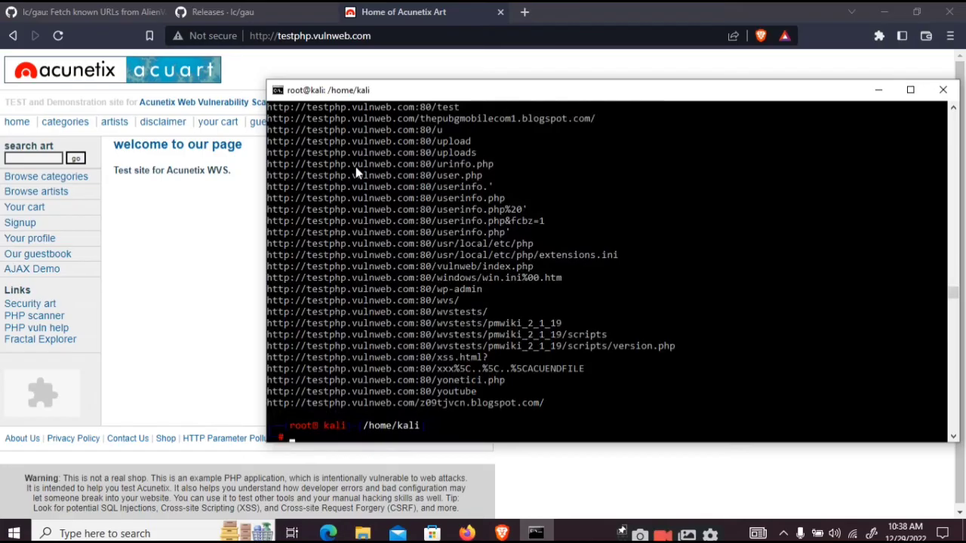
{"action": "scroll", "coordinate": [356, 167], "scroll_direction": "up", "scroll_amount": 5}
{"action": "scroll", "coordinate": [355, 167], "scroll_direction": "up", "scroll_amount": 5}
{"action": "scroll", "coordinate": [355, 166], "scroll_direction": "up", "scroll_amount": 5}
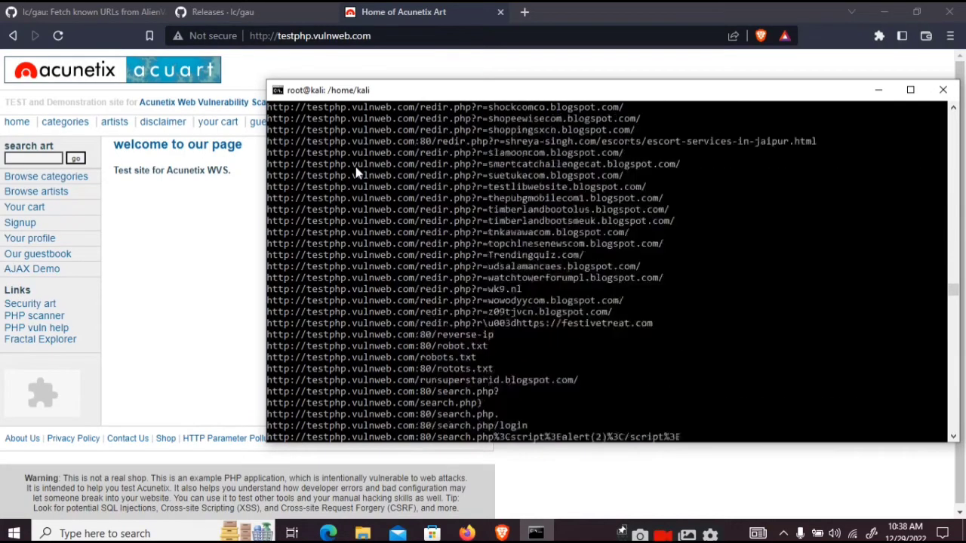
{"action": "scroll", "coordinate": [355, 167], "scroll_direction": "up", "scroll_amount": 5}
{"action": "scroll", "coordinate": [356, 167], "scroll_direction": "up", "scroll_amount": 5}
{"action": "scroll", "coordinate": [355, 167], "scroll_direction": "down", "scroll_amount": 5}
{"action": "scroll", "coordinate": [355, 167], "scroll_direction": "down", "scroll_amount": 5}
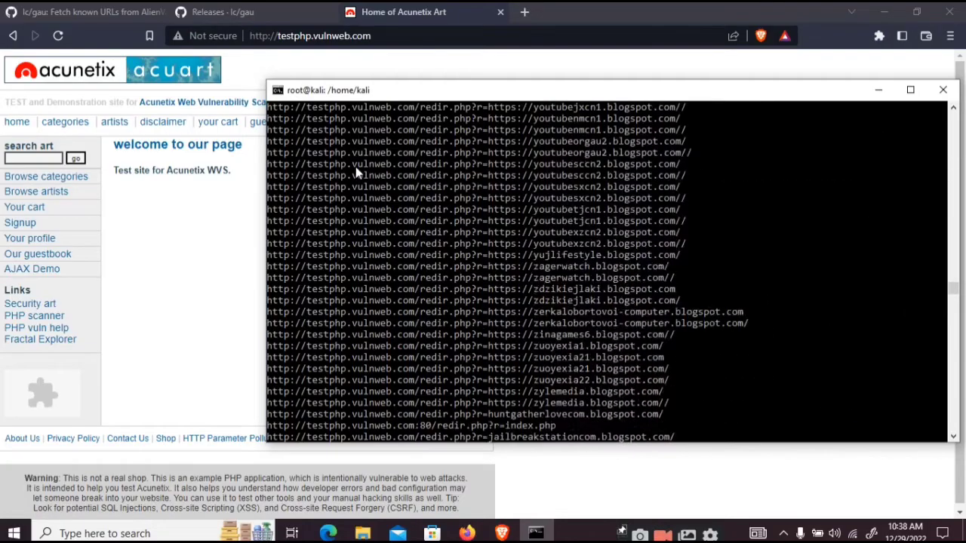
{"action": "scroll", "coordinate": [356, 167], "scroll_direction": "down", "scroll_amount": 5}
{"action": "scroll", "coordinate": [355, 167], "scroll_direction": "down", "scroll_amount": 5}
{"action": "scroll", "coordinate": [355, 167], "scroll_direction": "down", "scroll_amount": 5}
{"action": "type", "text": "clear"}
{"action": "key", "text": "Return"}
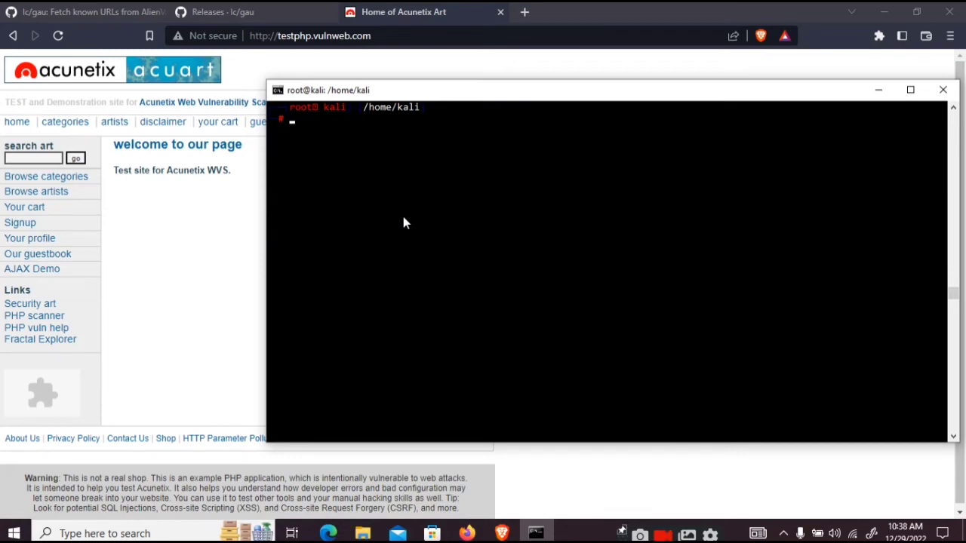
{"action": "scroll", "coordinate": [403, 216], "scroll_direction": "up", "scroll_amount": 5}
{"action": "type", "text": "g"}
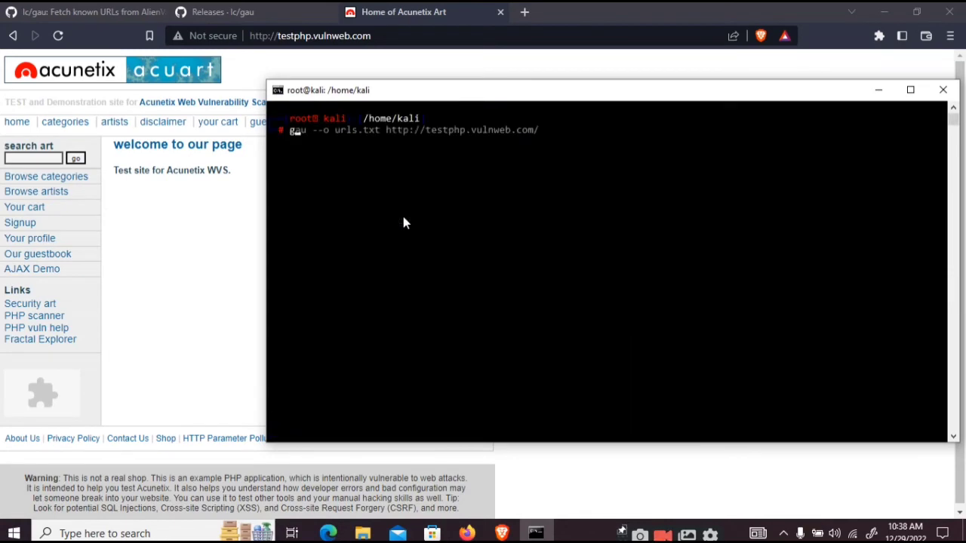
{"action": "type", "text": "rep \"=h\"\""}
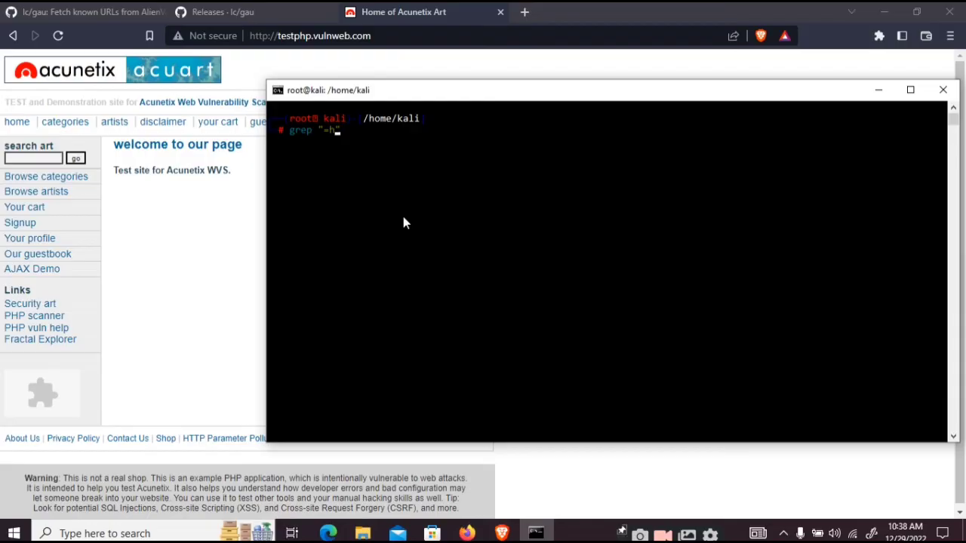
{"action": "type", "text": "ttp"}
{"action": "type", "text": "\""}
{"action": "type", "text": "  urls"}
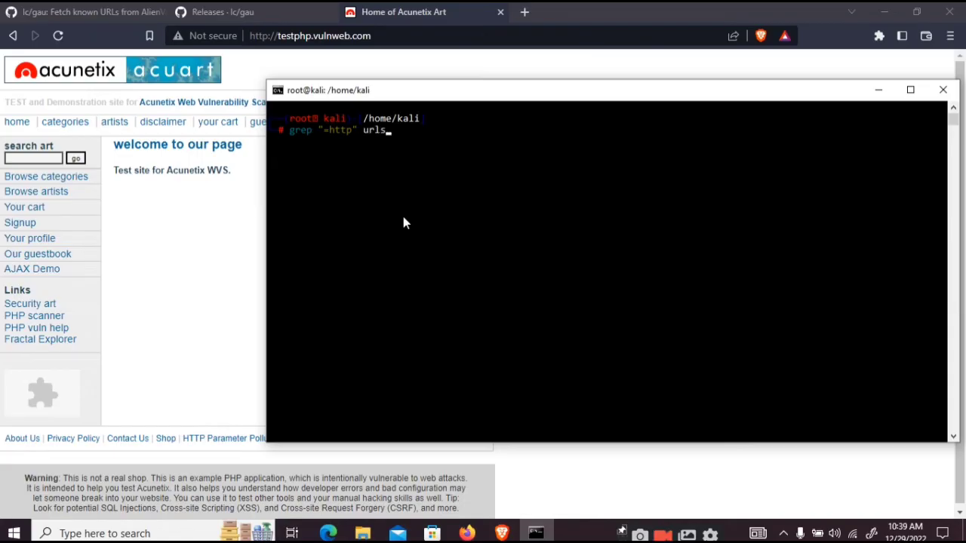
{"action": "type", "text": ".txt"}
Filter urls.txt with grep "=http" and copy the yesilvadirestorant redir.php URL line.
{"action": "key", "text": "Return"}
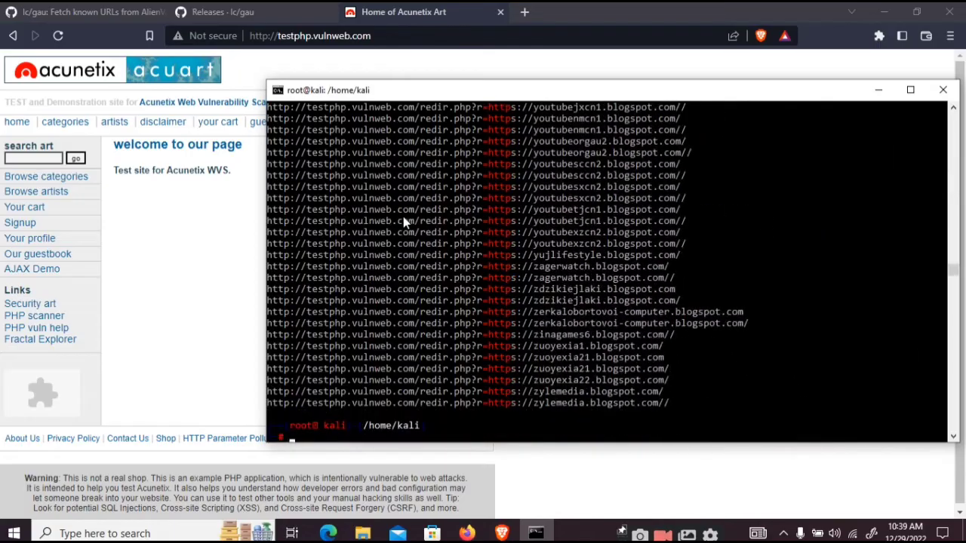
{"action": "scroll", "coordinate": [545, 423], "scroll_direction": "up", "scroll_amount": 5}
{"action": "scroll", "coordinate": [545, 424], "scroll_direction": "up", "scroll_amount": 5}
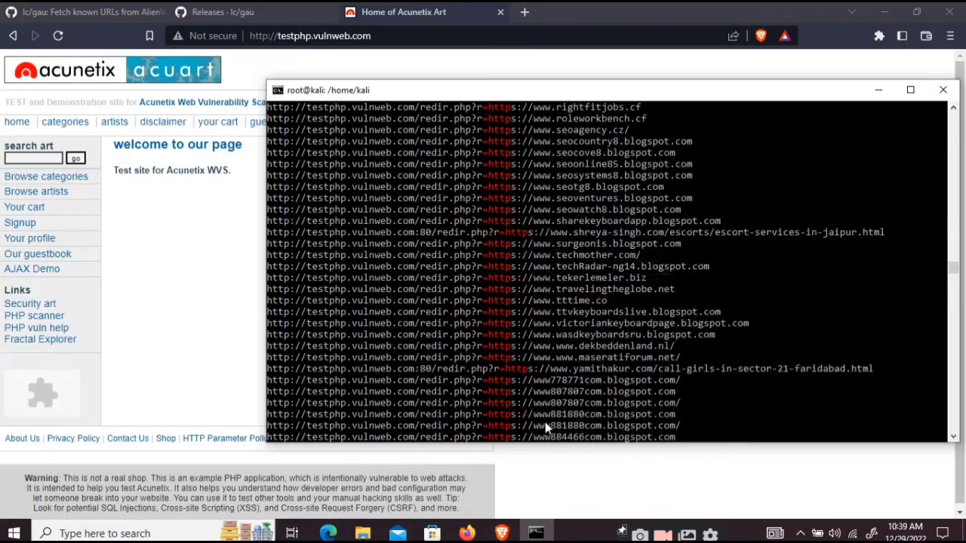
{"action": "scroll", "coordinate": [544, 424], "scroll_direction": "down", "scroll_amount": 8}
{"action": "left_click", "coordinate": [479, 347]}
{"action": "double_click", "coordinate": [481, 349]}
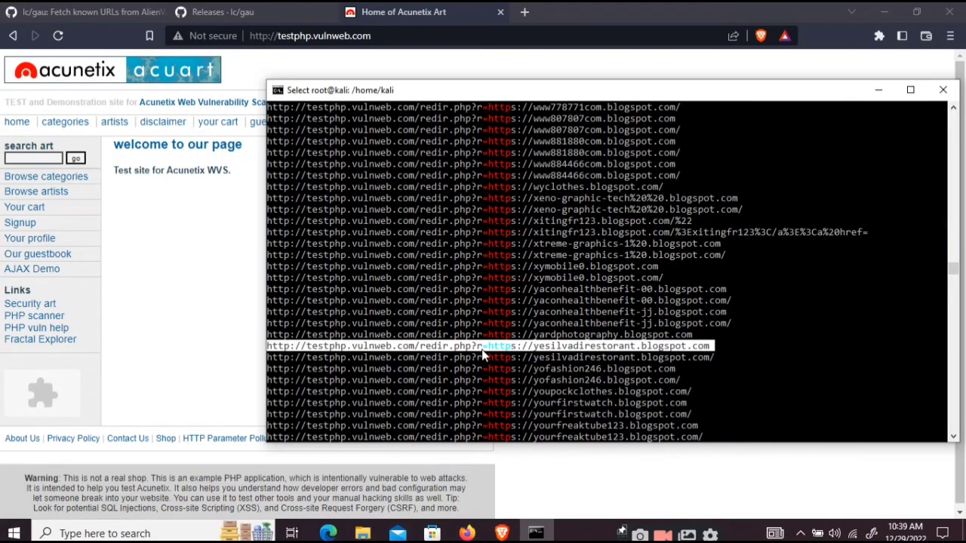
{"action": "right_click", "coordinate": [481, 349]}
{"action": "double_click", "coordinate": [481, 350]}
{"action": "key", "text": "ctrl+c"}
{"action": "right_click", "coordinate": [482, 355]}
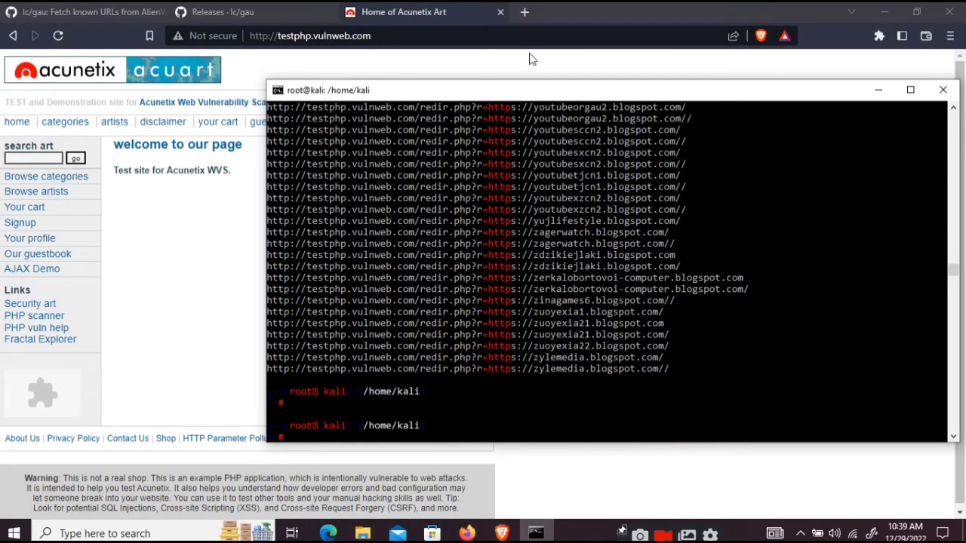
{"action": "left_click", "coordinate": [525, 11]}
{"action": "key", "text": "ctrl+v"}
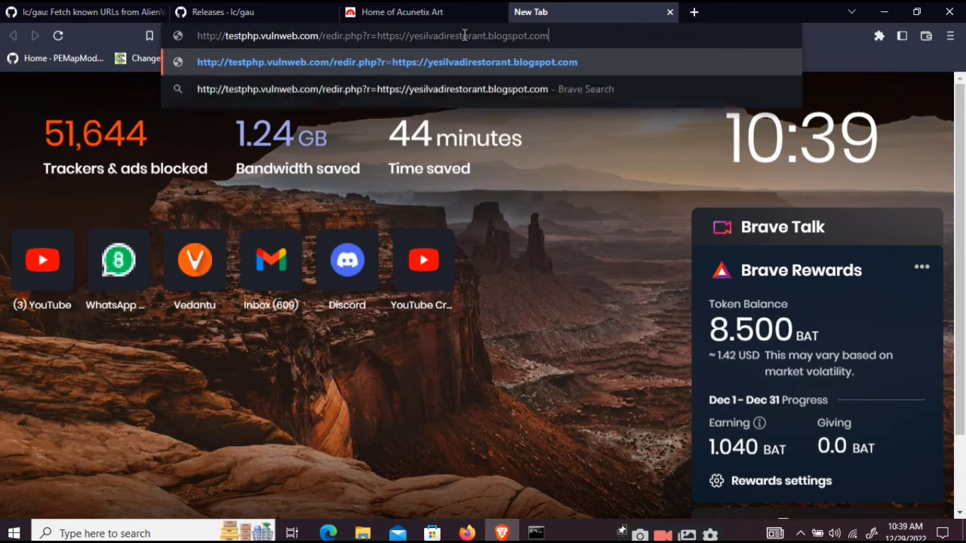
{"action": "key", "text": "BackSpace"}
{"action": "key", "text": "BackSpace"}
{"action": "key", "text": "BackSpace"}
{"action": "key", "text": "BackSpace"}
{"action": "key", "text": "BackSpace"}
{"action": "key", "text": "BackSpace"}
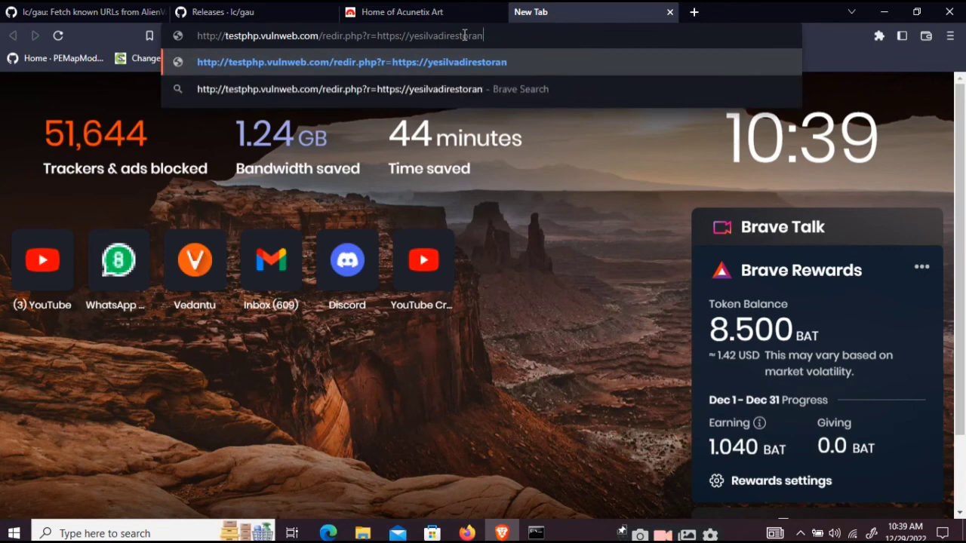
{"action": "key", "text": "BackSpace"}
{"action": "key", "text": "BackSpace"}
{"action": "key", "text": "BackSpace"}
{"action": "key", "text": "BackSpace"}
{"action": "key", "text": "BackSpace"}
{"action": "key", "text": "BackSpace"}
{"action": "key", "text": "BackSpace"}
{"action": "key", "text": "BackSpace"}
{"action": "key", "text": "BackSpace"}
{"action": "key", "text": "BackSpace"}
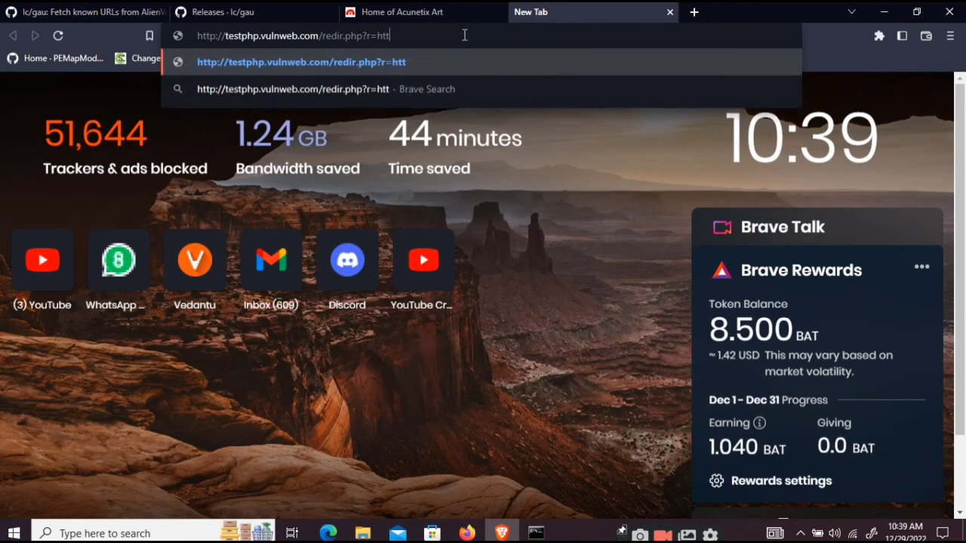
{"action": "key", "text": "BackSpace"}
{"action": "key", "text": "BackSpace"}
{"action": "key", "text": "BackSpace"}
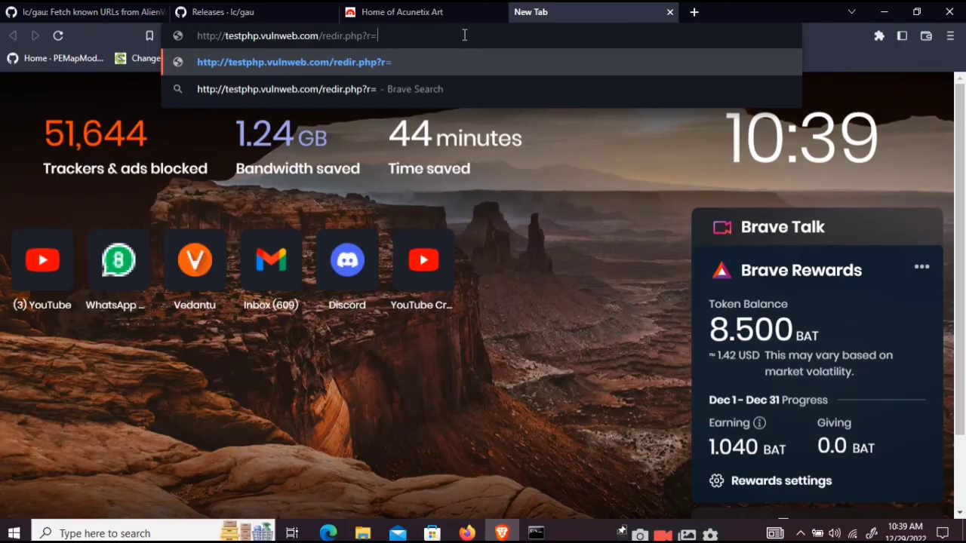
{"action": "type", "text": "googl"}
{"action": "key", "text": "BackSpace"}
{"action": "key", "text": "BackSpace"}
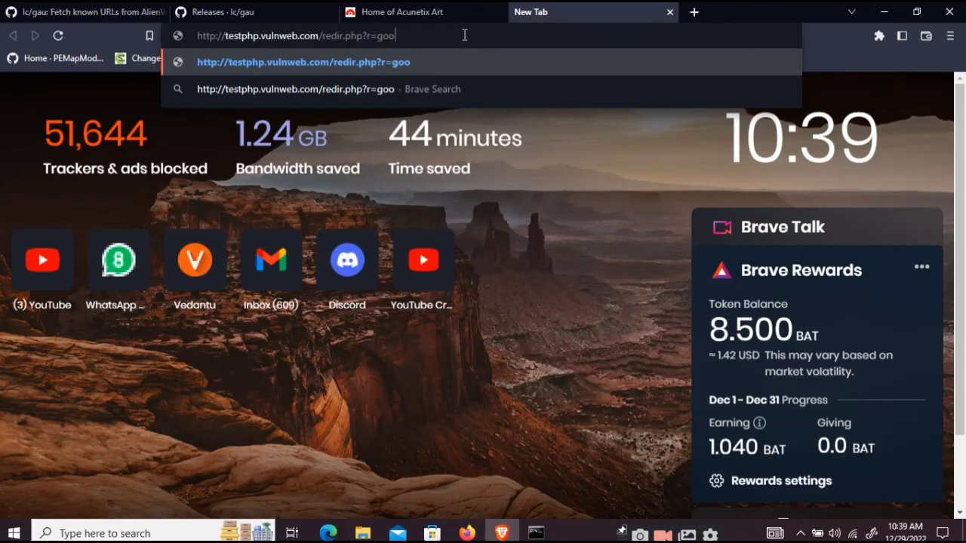
{"action": "key", "text": "BackSpace"}
{"action": "key", "text": "BackSpace"}
{"action": "key", "text": "BackSpace"}
{"action": "type", "text": "https"}
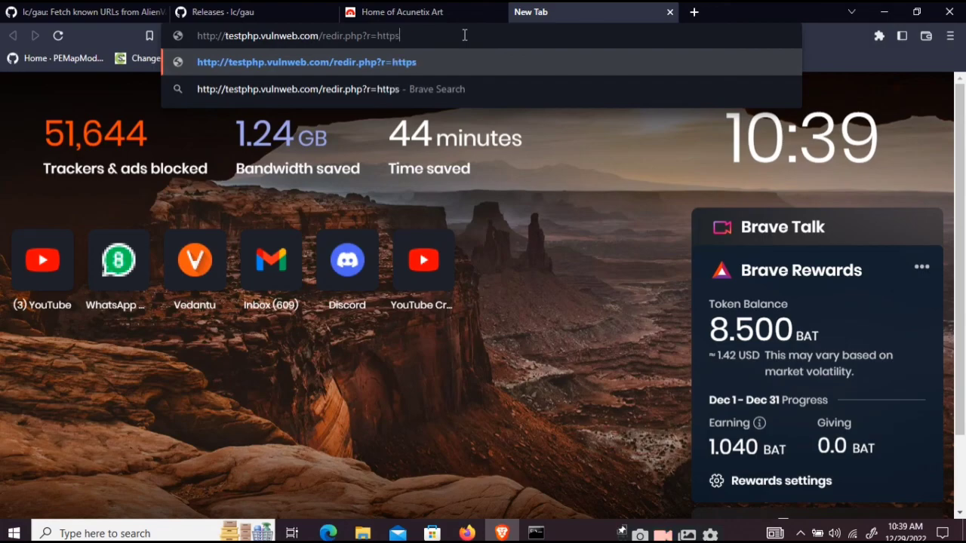
{"action": "type", "text": "://google"}
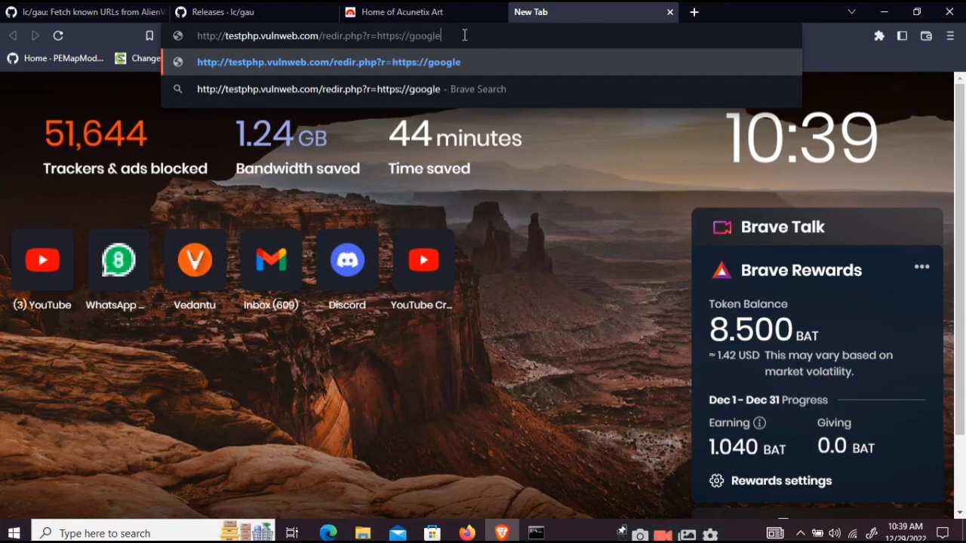
{"action": "type", "text": ".com"}
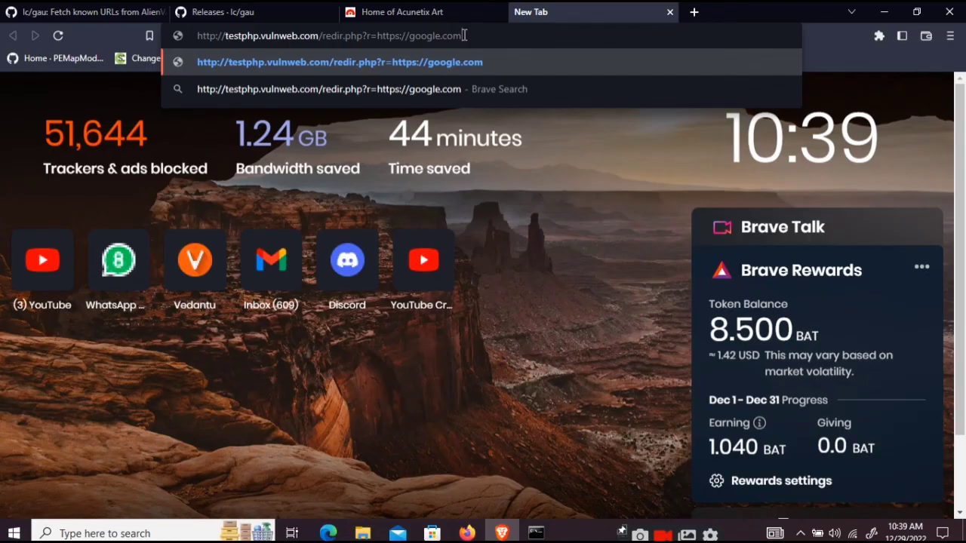
{"action": "key", "text": "Return"}
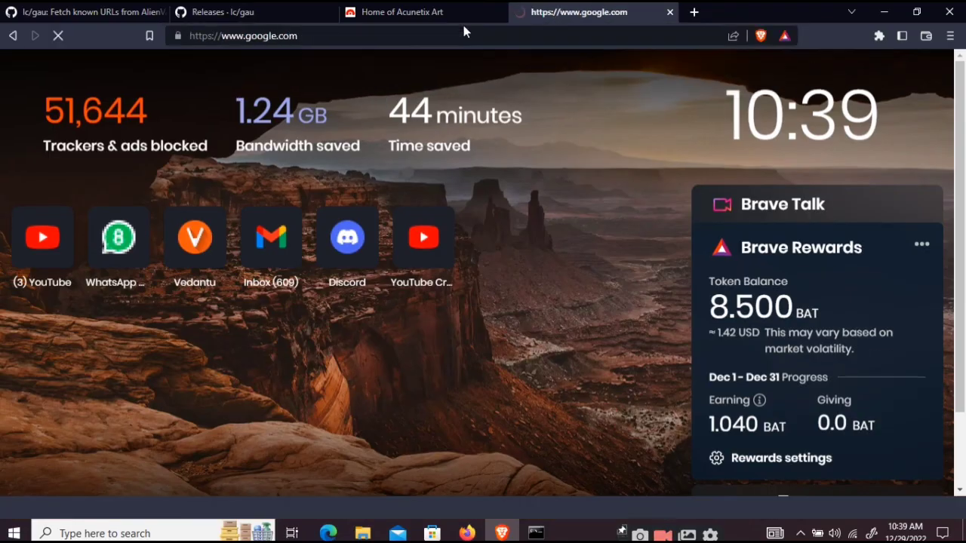